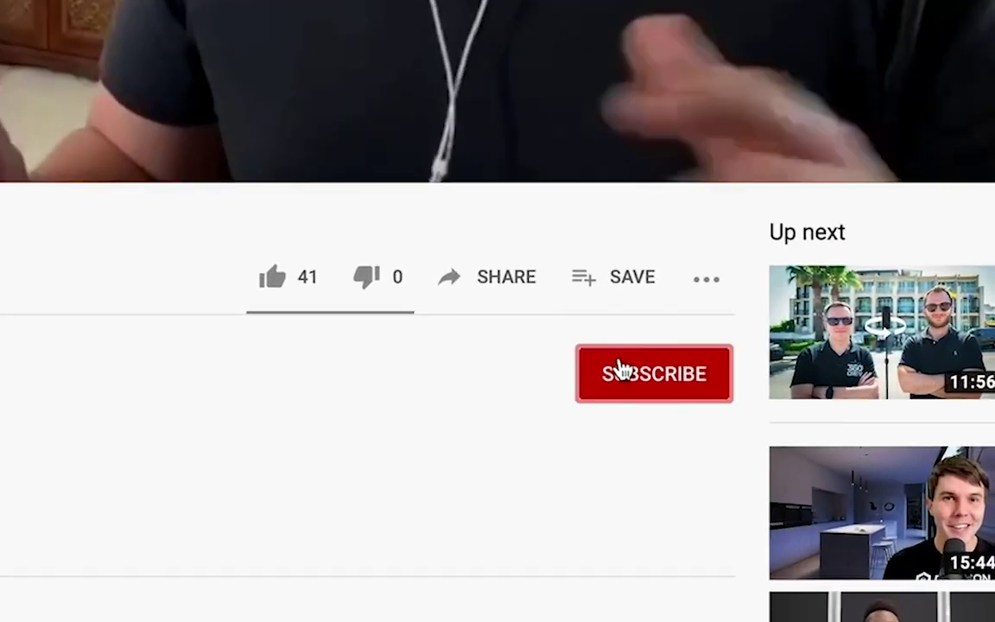
{"action": "left_click", "coordinate": [622, 369]}
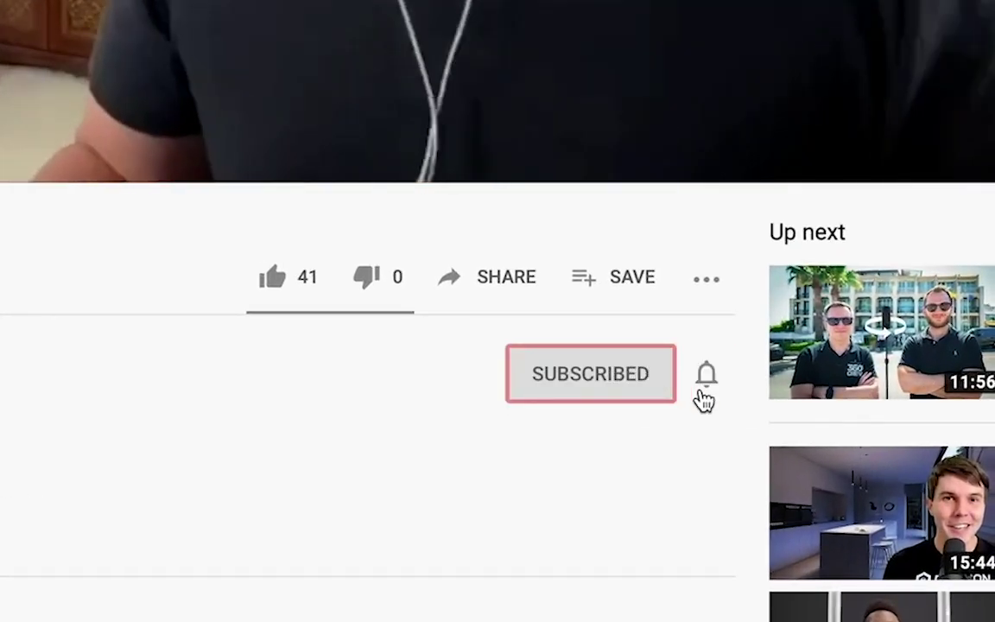
{"action": "left_click", "coordinate": [707, 380]}
{"action": "left_click", "coordinate": [733, 430]}
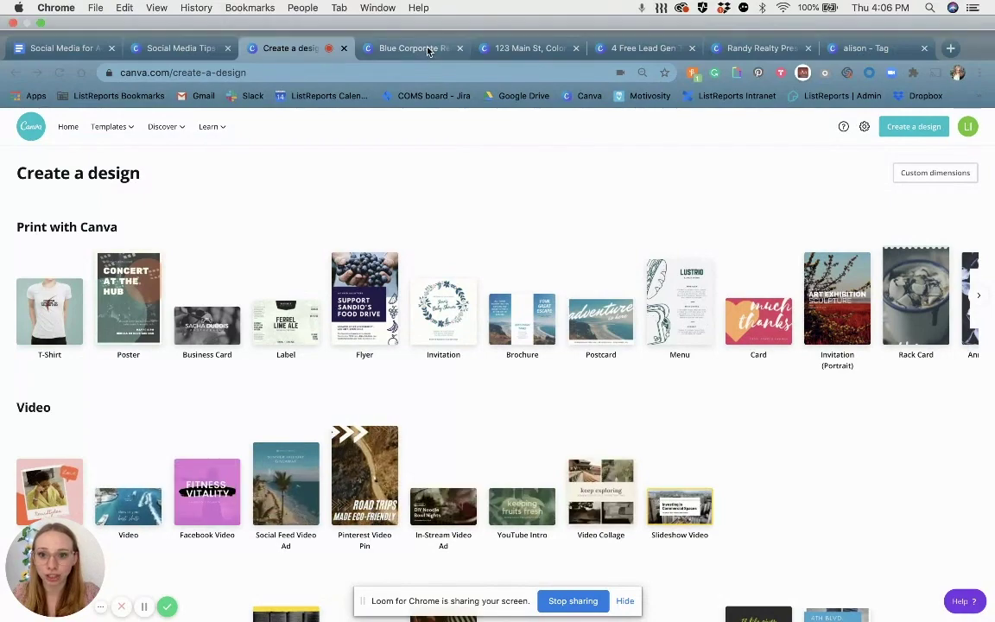
Switch to the Blue Corporate real estate post and browse its Real Estate Social Graphic templates and the uploaded images
{"action": "left_click", "coordinate": [427, 49]}
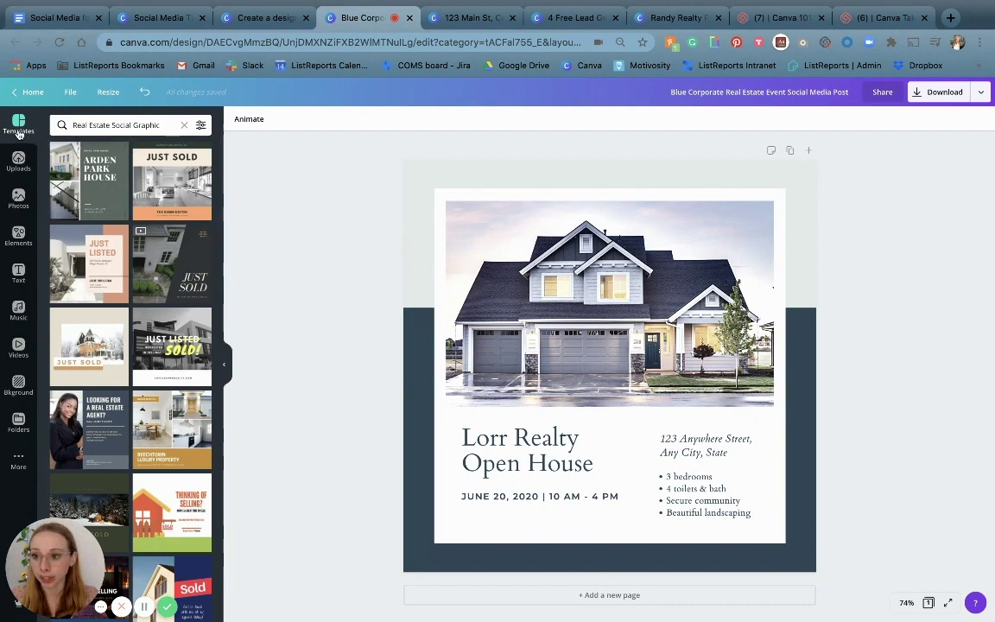
{"action": "left_click", "coordinate": [131, 126]}
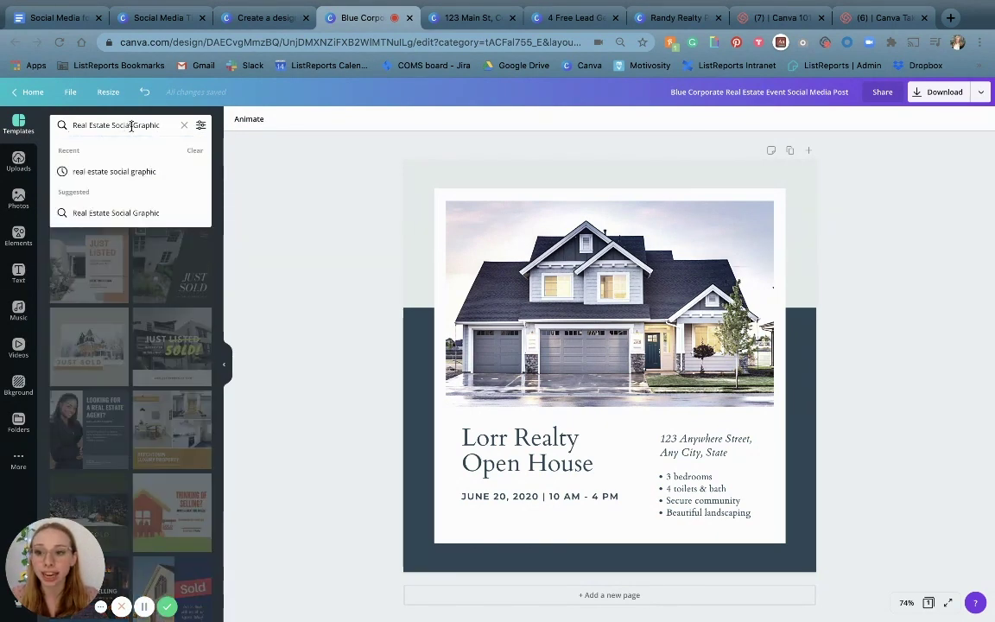
{"action": "left_click", "coordinate": [231, 184]}
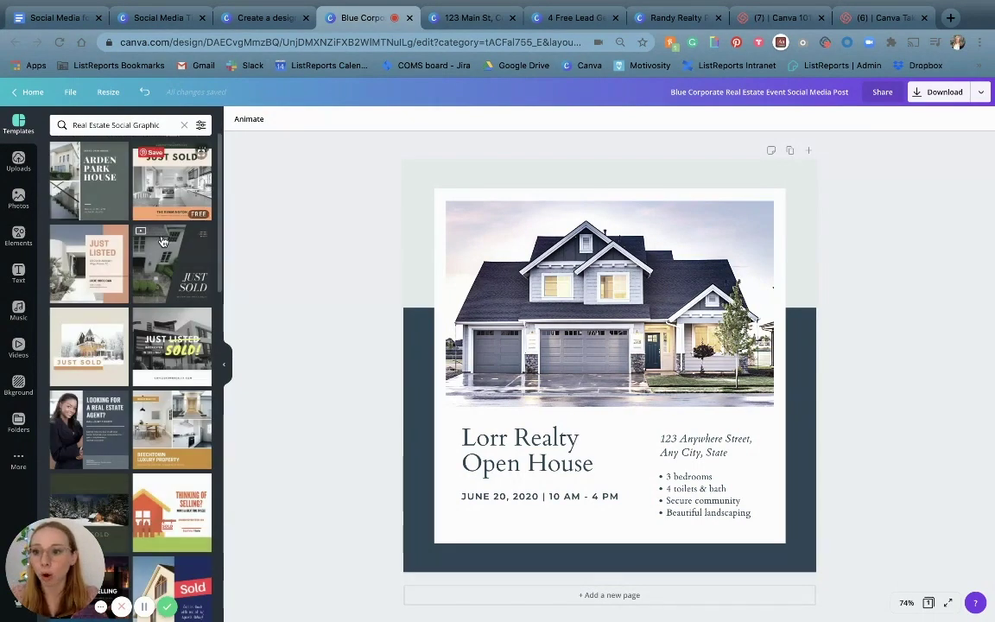
{"action": "scroll", "coordinate": [163, 241], "scroll_direction": "down", "scroll_amount": 3}
{"action": "scroll", "coordinate": [161, 259], "scroll_direction": "down", "scroll_amount": 1}
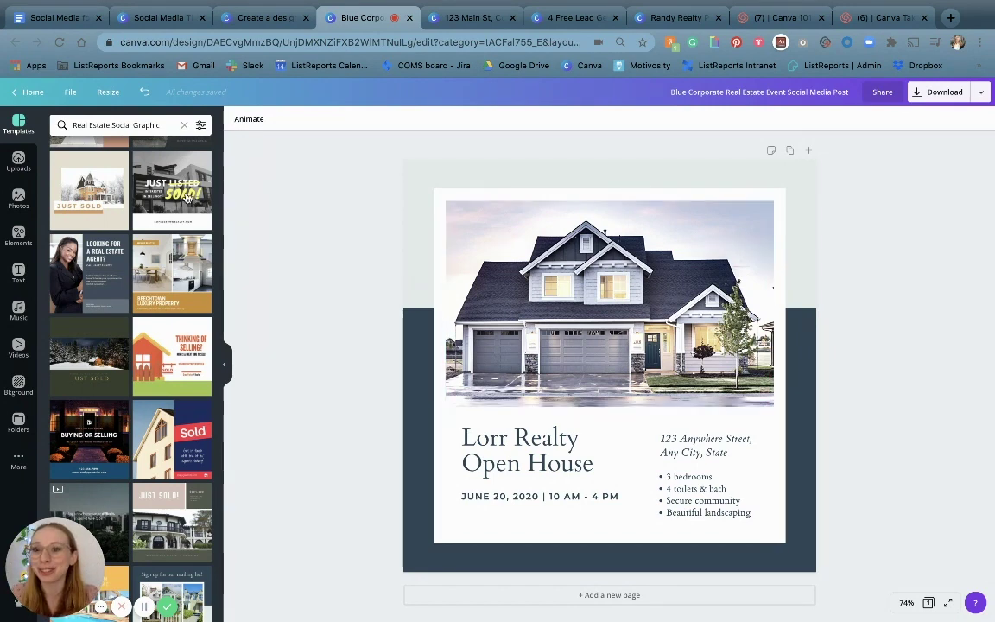
{"action": "left_click", "coordinate": [20, 161]}
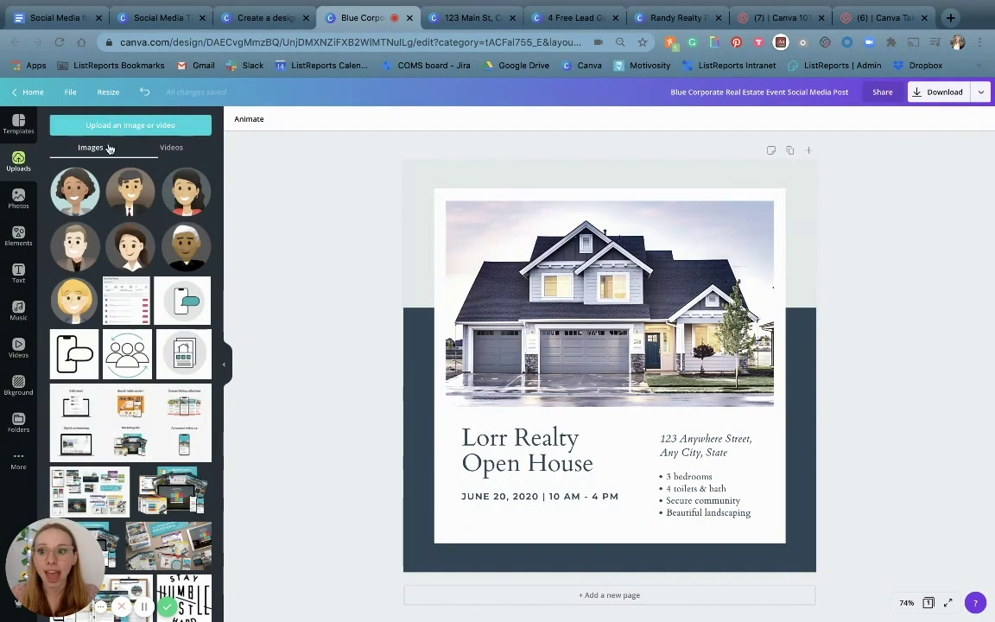
Search the photos for "home" and replace the post's house picture with the white living room and fireplace photo
{"action": "left_click", "coordinate": [18, 195]}
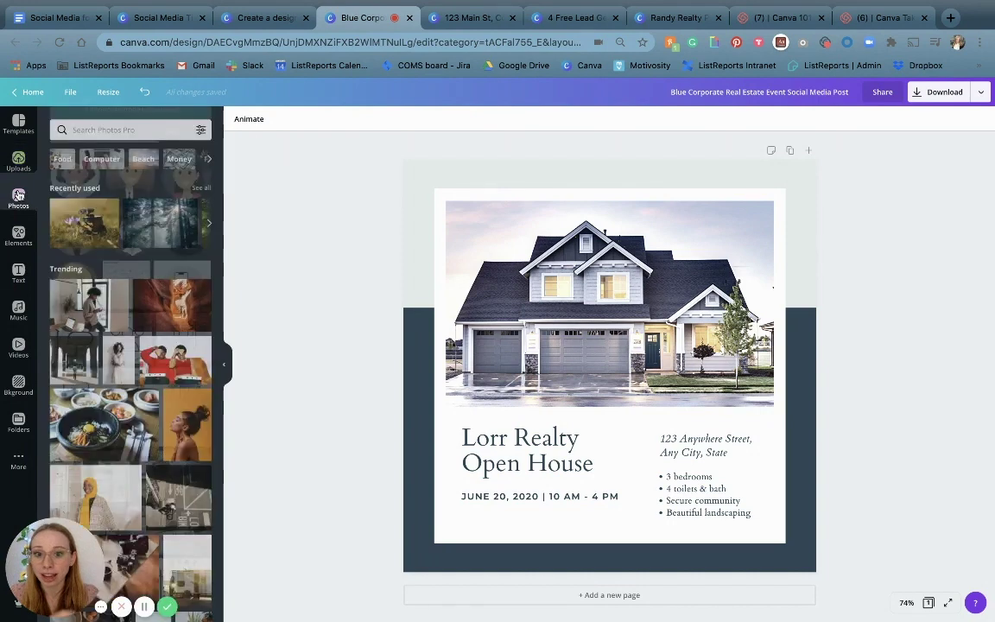
{"action": "left_click", "coordinate": [103, 126]}
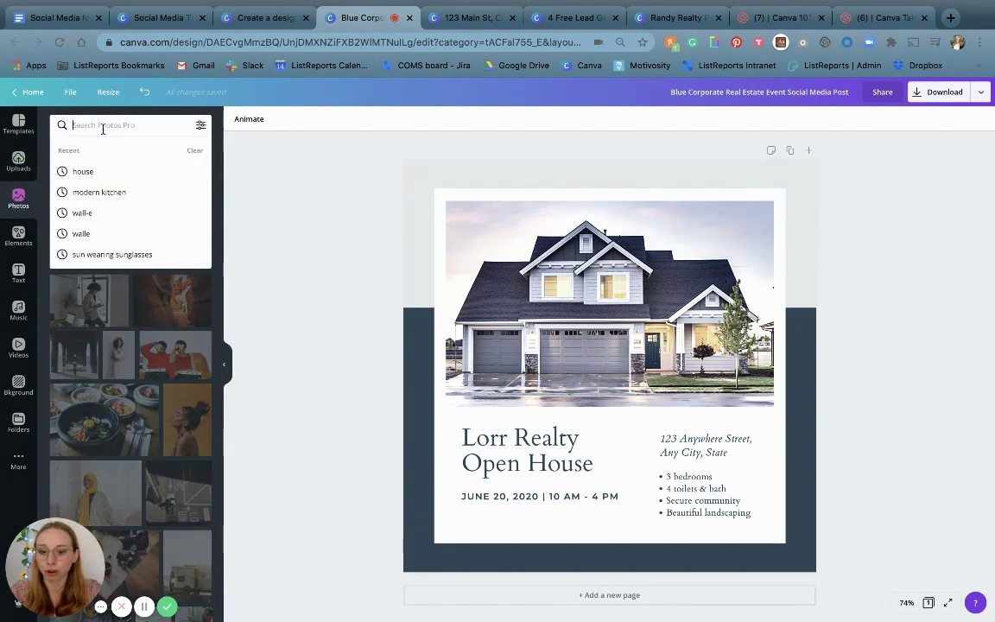
{"action": "type", "text": "home"}
{"action": "key", "text": "Return"}
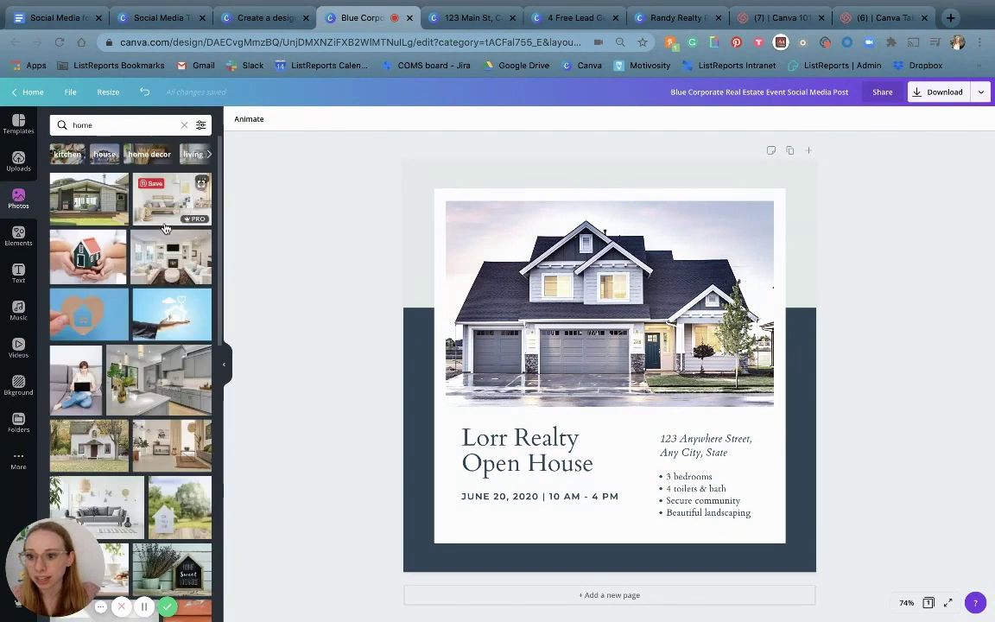
{"action": "left_click_drag", "start_coordinate": [201, 264], "coordinate": [550, 296]}
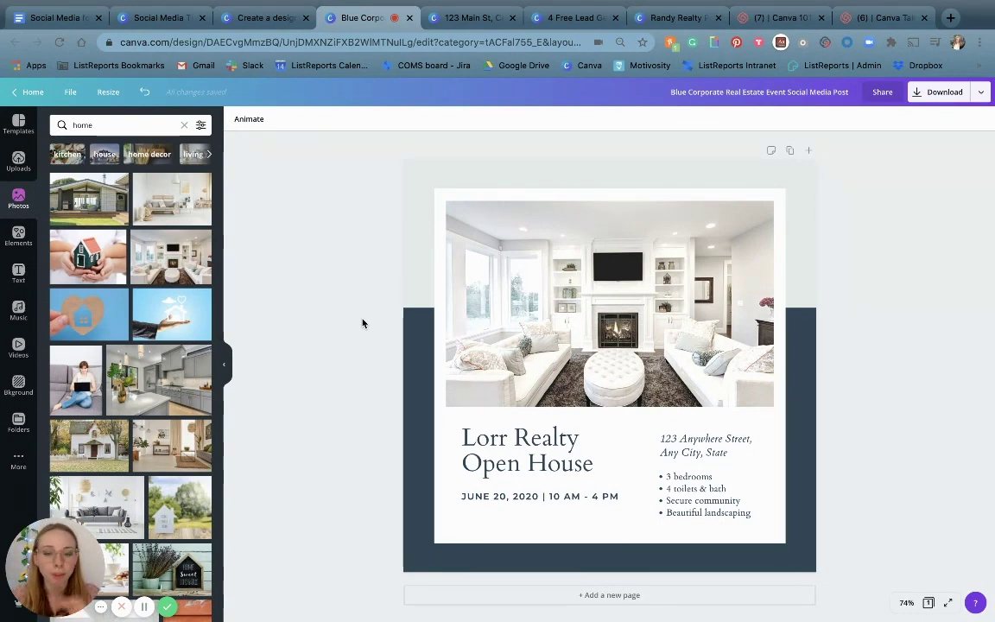
Shift the living room photo slightly upward within its frame and apply the new crop
{"action": "double_click", "coordinate": [547, 278]}
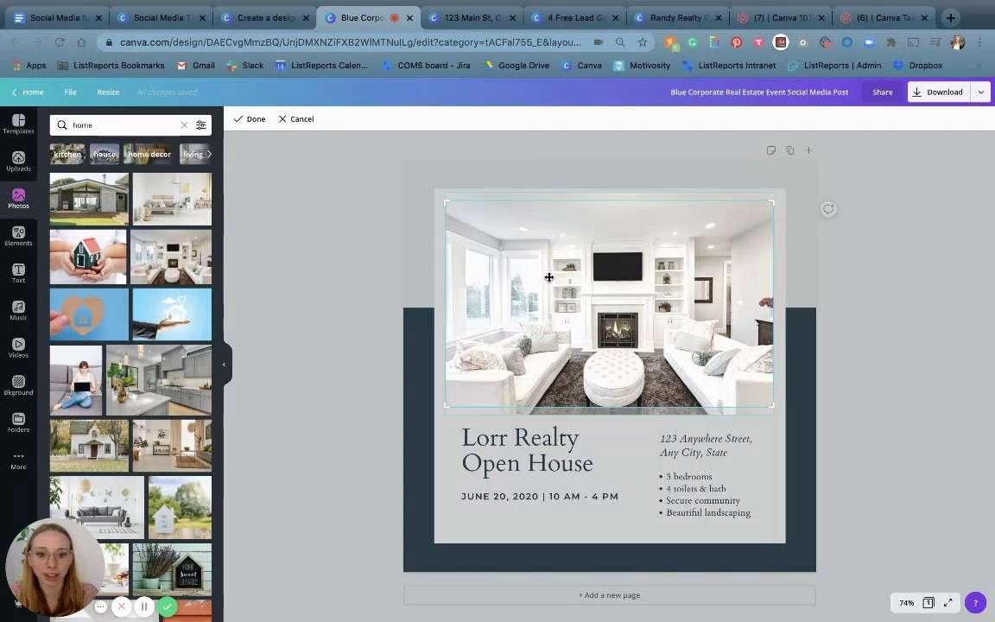
{"action": "left_click_drag", "start_coordinate": [551, 280], "coordinate": [551, 267]}
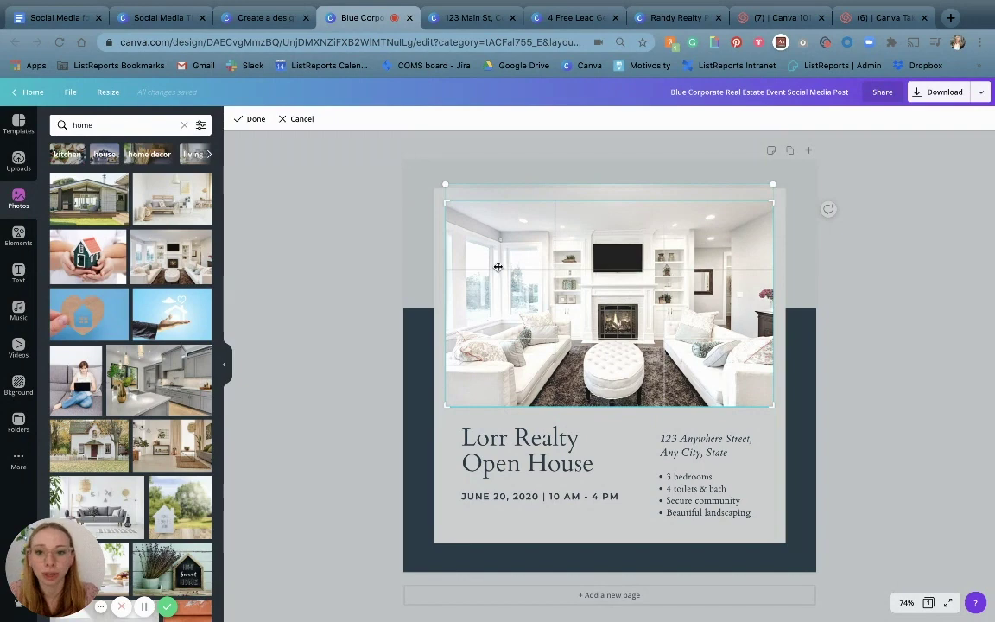
{"action": "key", "text": "Return"}
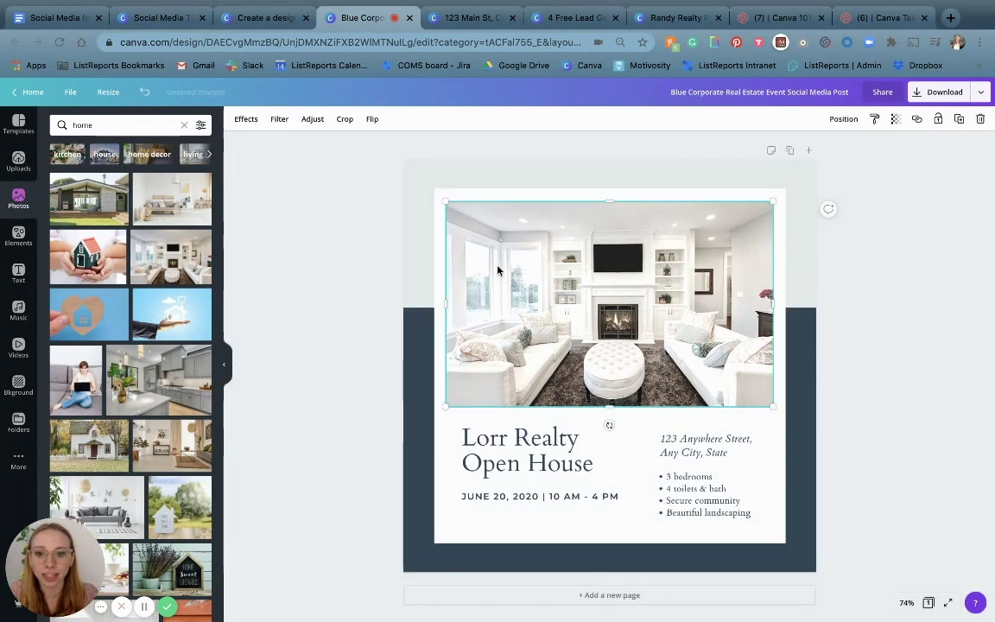
{"action": "left_click", "coordinate": [311, 288]}
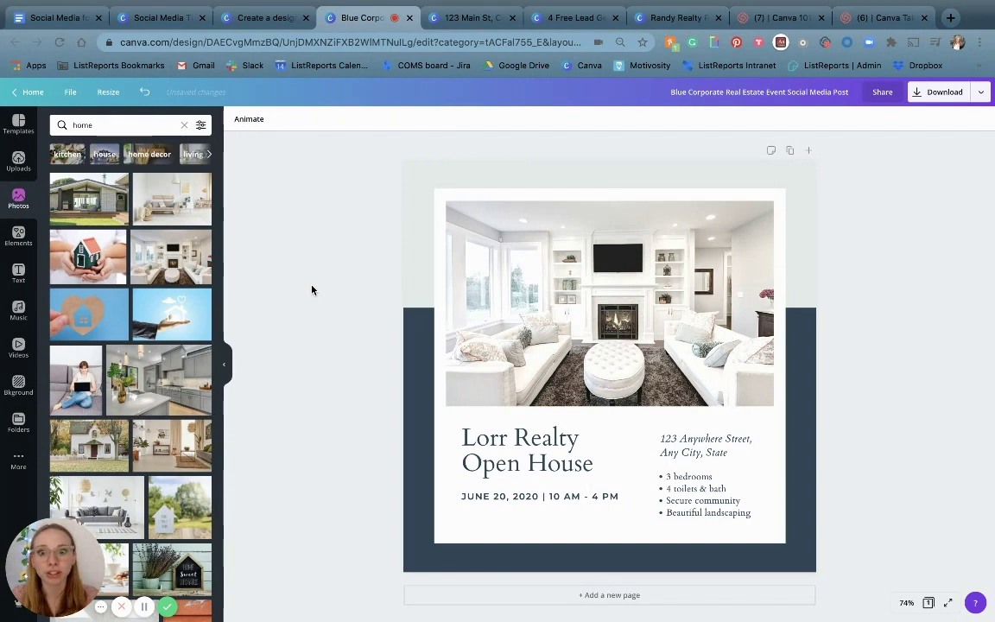
Change the post's dark blue background to the teal brand colour
{"action": "left_click", "coordinate": [415, 334]}
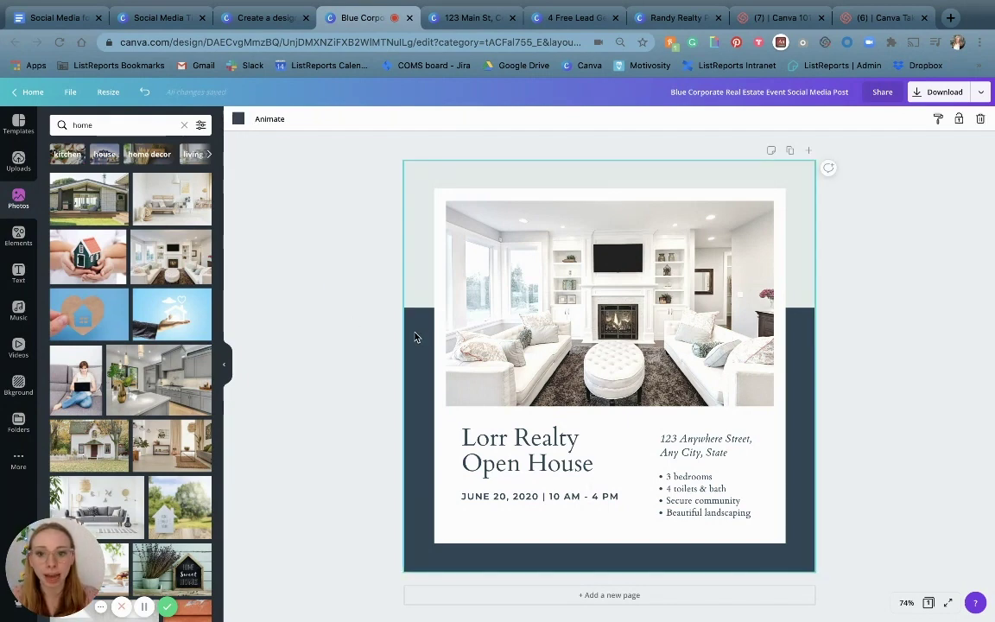
{"action": "left_click", "coordinate": [238, 120]}
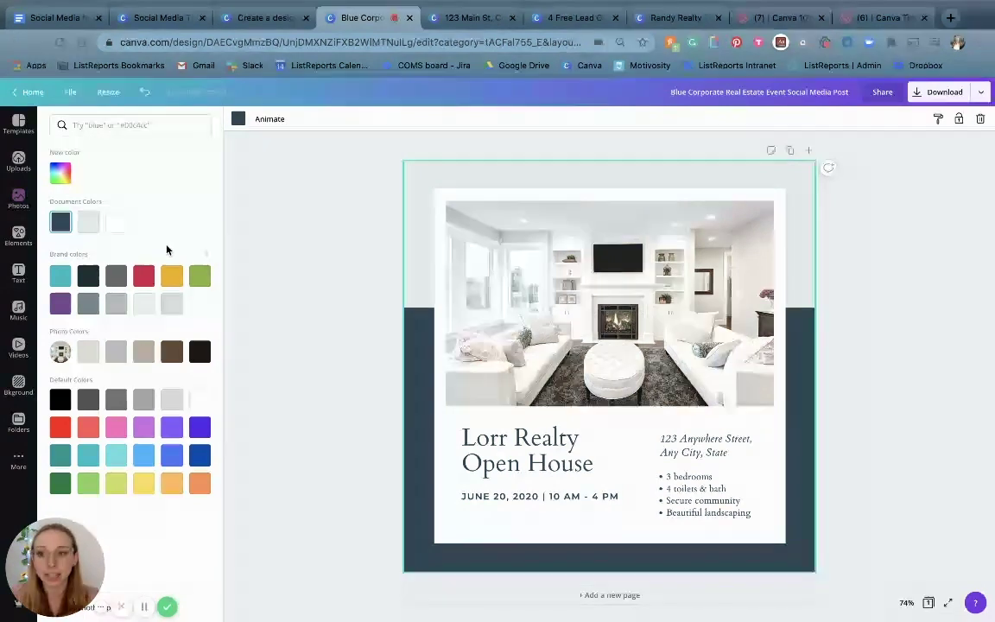
{"action": "left_click", "coordinate": [60, 275]}
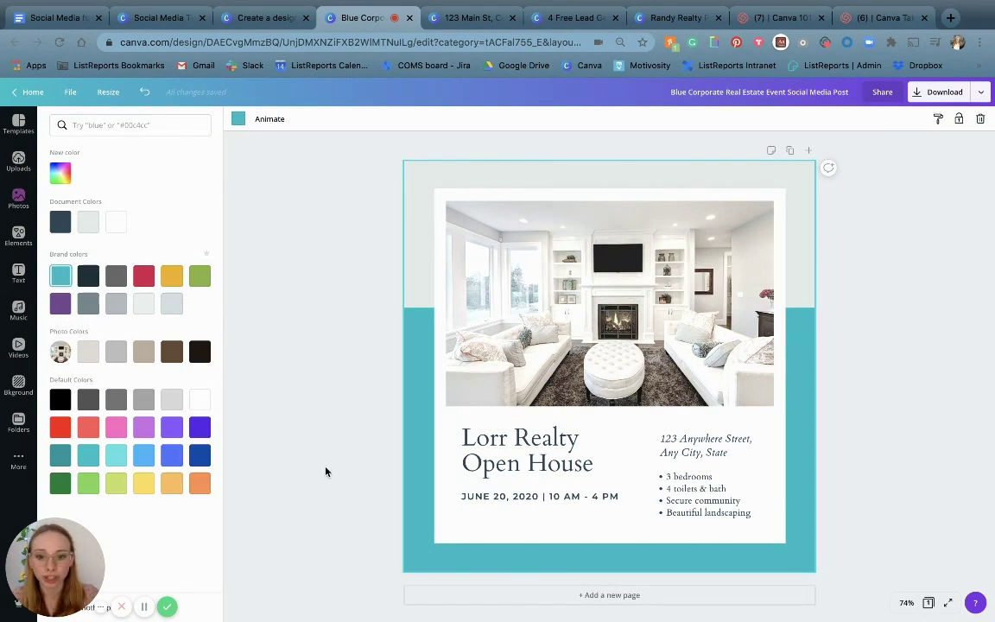
Recolour the "Lorr Realty Open House" heading with the near-black photo colour
{"action": "left_click", "coordinate": [483, 444]}
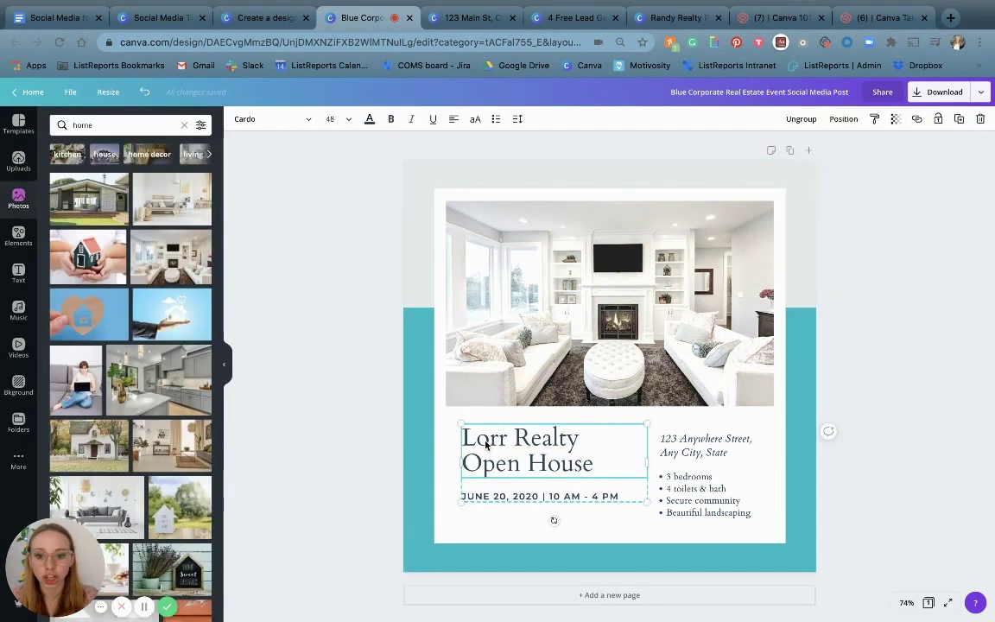
{"action": "left_click", "coordinate": [369, 120]}
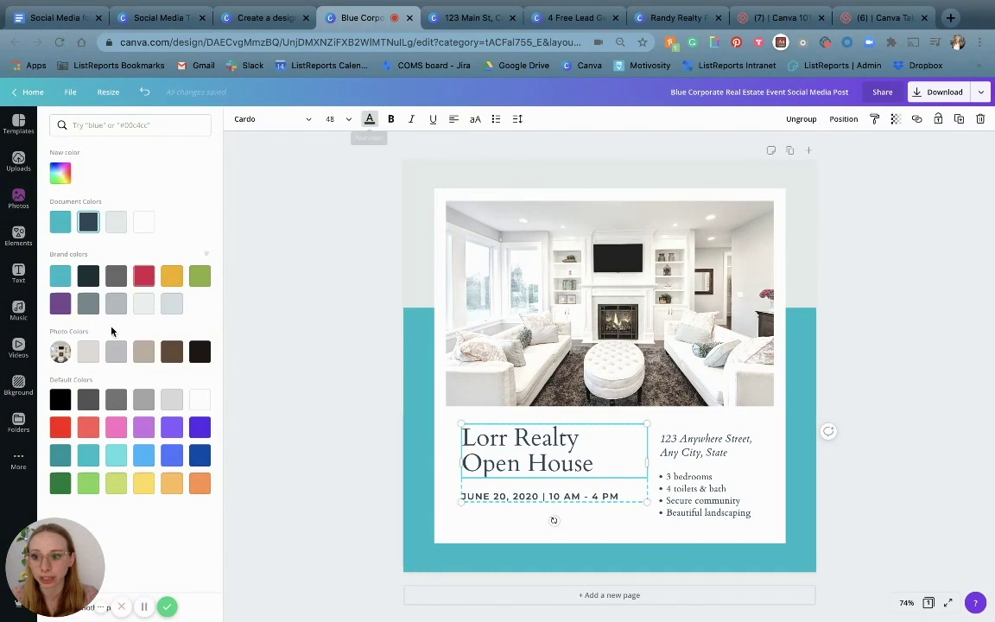
{"action": "left_click", "coordinate": [198, 354]}
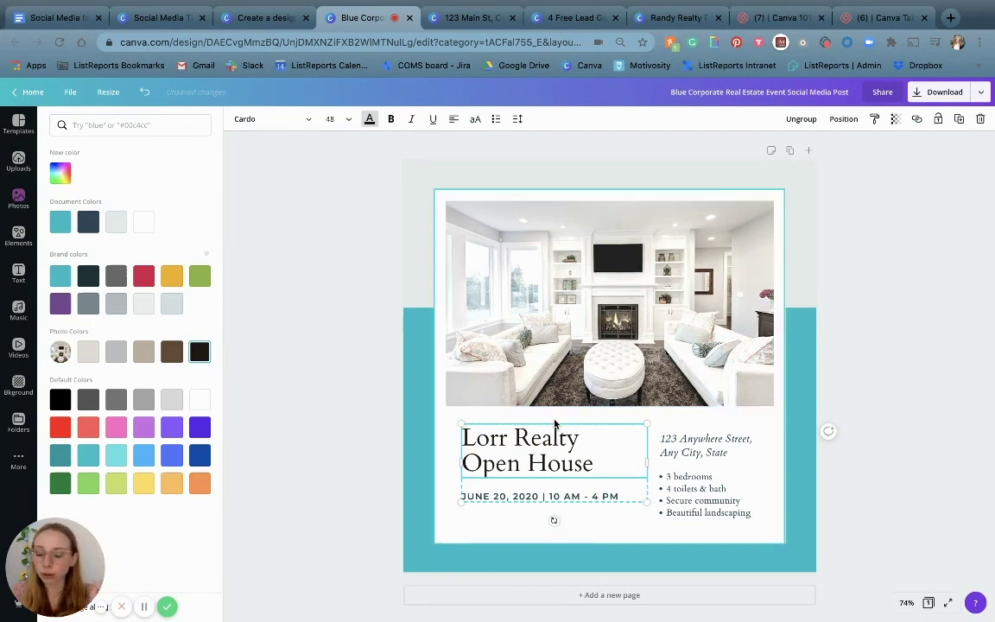
Recolour the pale rectangle behind the upper half of the post, trying the photo's grey before settling on its light beige
{"action": "left_click", "coordinate": [419, 228]}
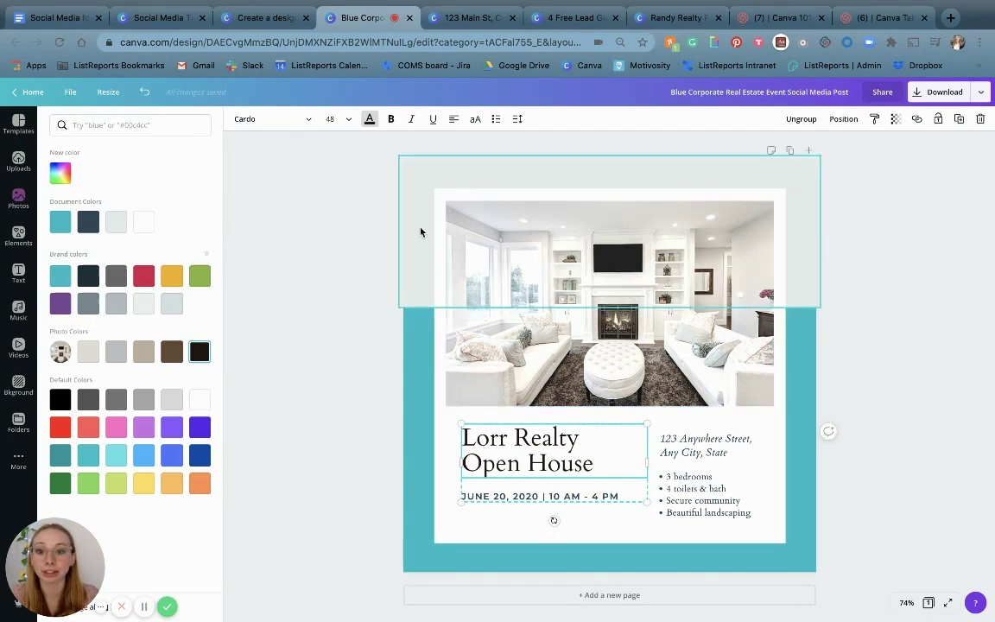
{"action": "left_click", "coordinate": [239, 119]}
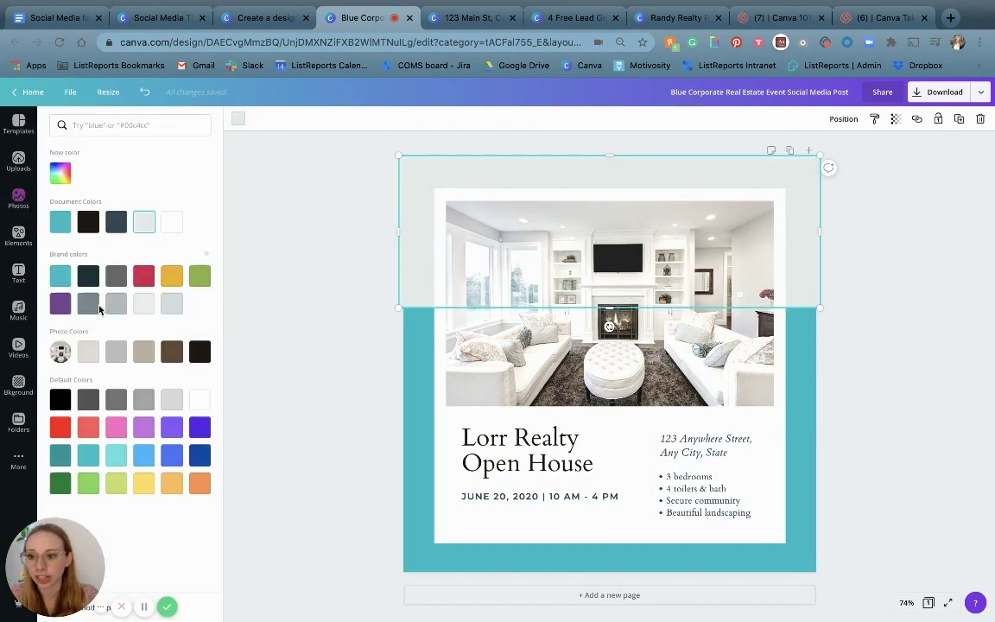
{"action": "left_click", "coordinate": [117, 353]}
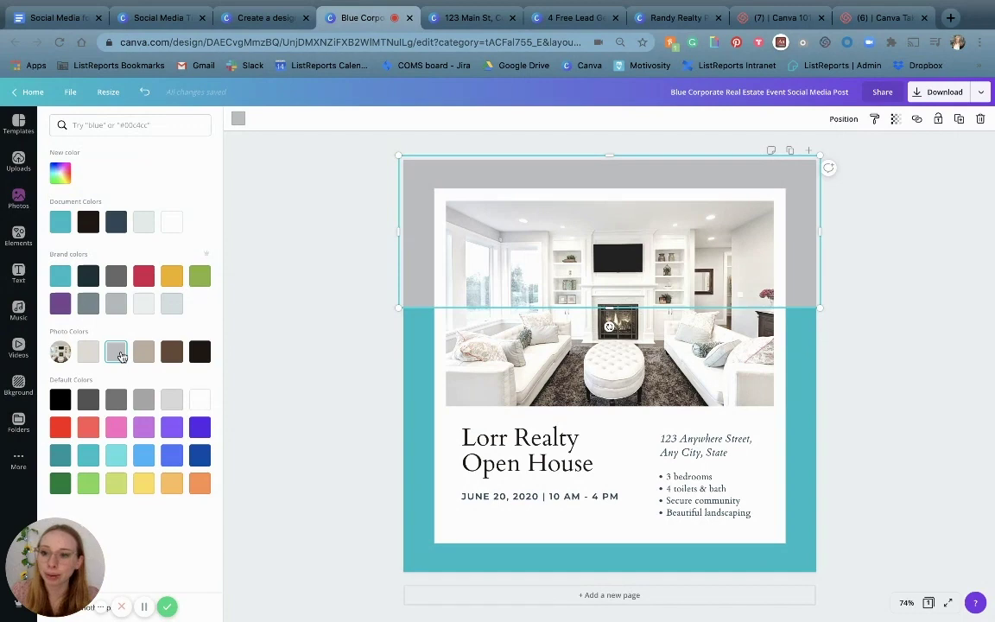
{"action": "left_click", "coordinate": [82, 352]}
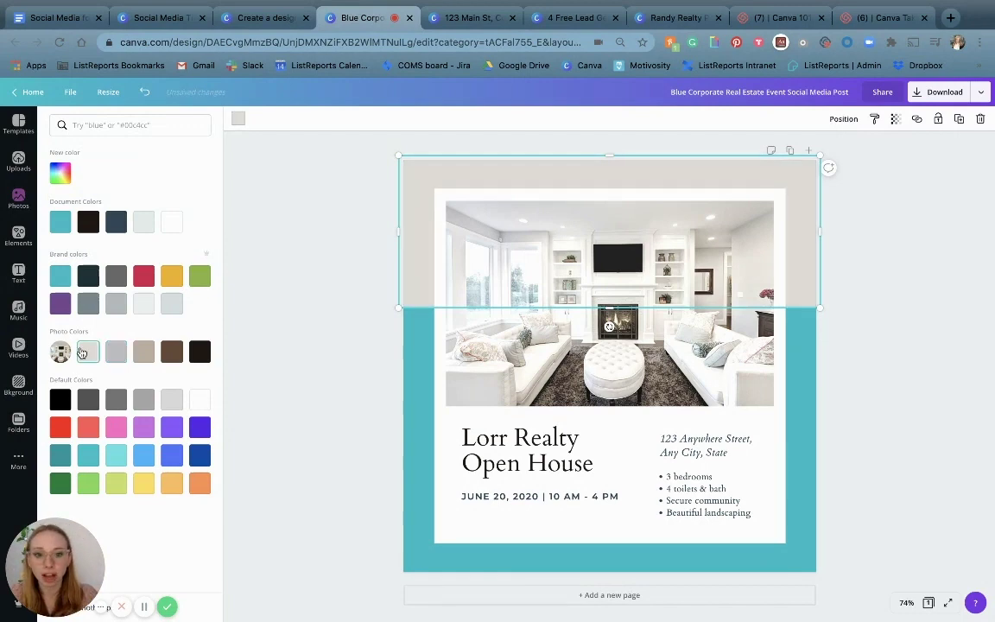
{"action": "left_click", "coordinate": [313, 304]}
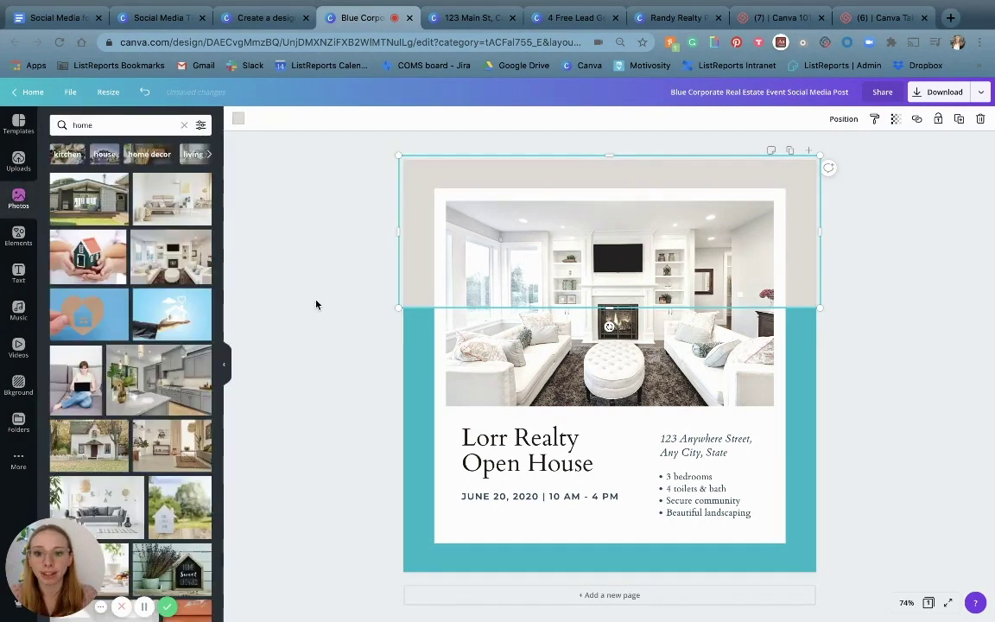
Change the teal background to the taupe photo colour
{"action": "left_click", "coordinate": [421, 344]}
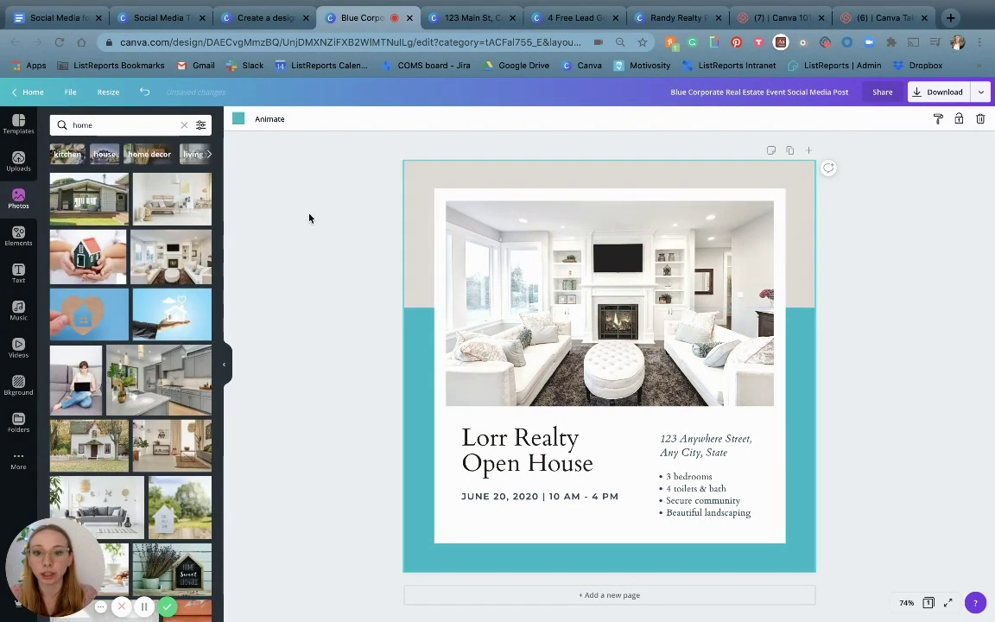
{"action": "left_click", "coordinate": [238, 119]}
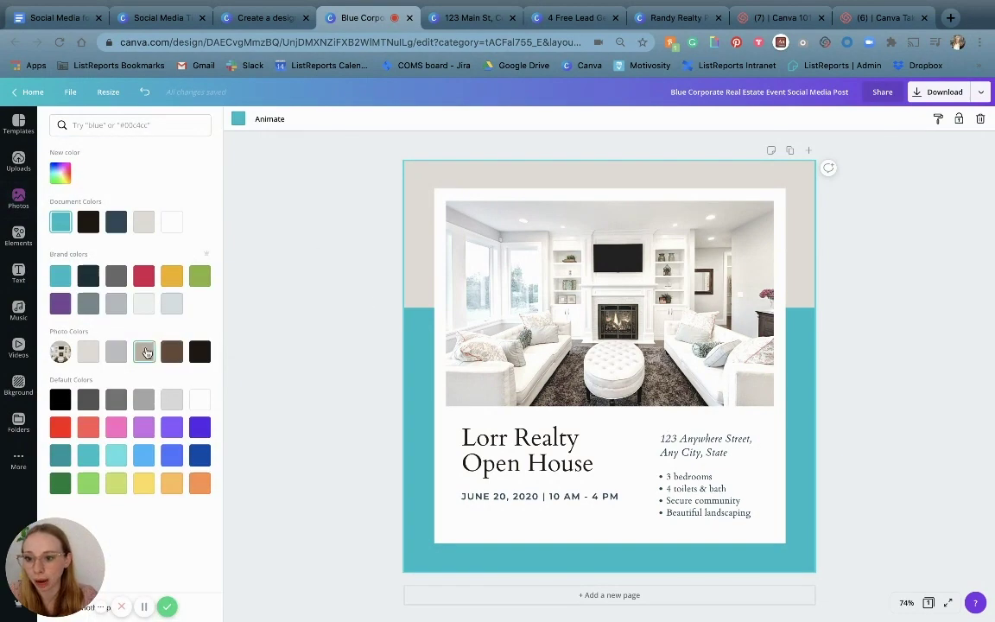
{"action": "left_click", "coordinate": [145, 352]}
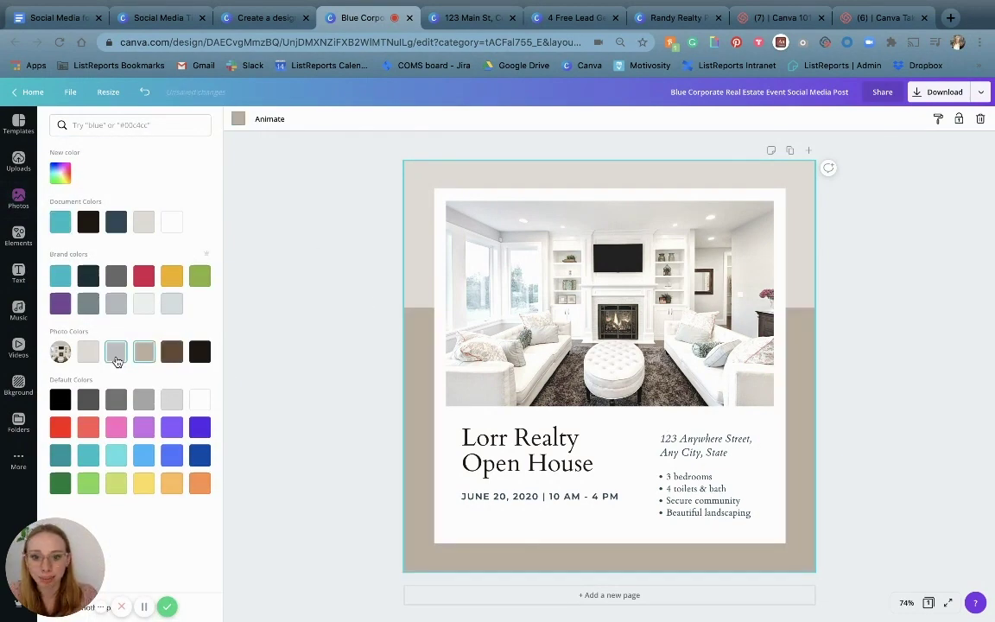
{"action": "left_click", "coordinate": [352, 323]}
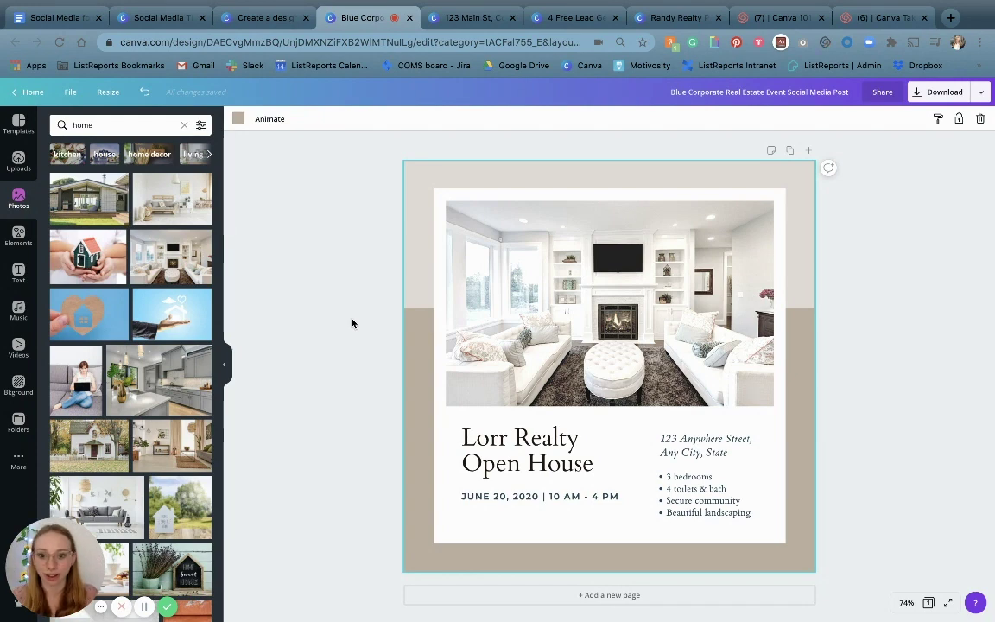
Edit the heading text to read "Ashley Realty Virtual Open House"
{"action": "left_click", "coordinate": [477, 443]}
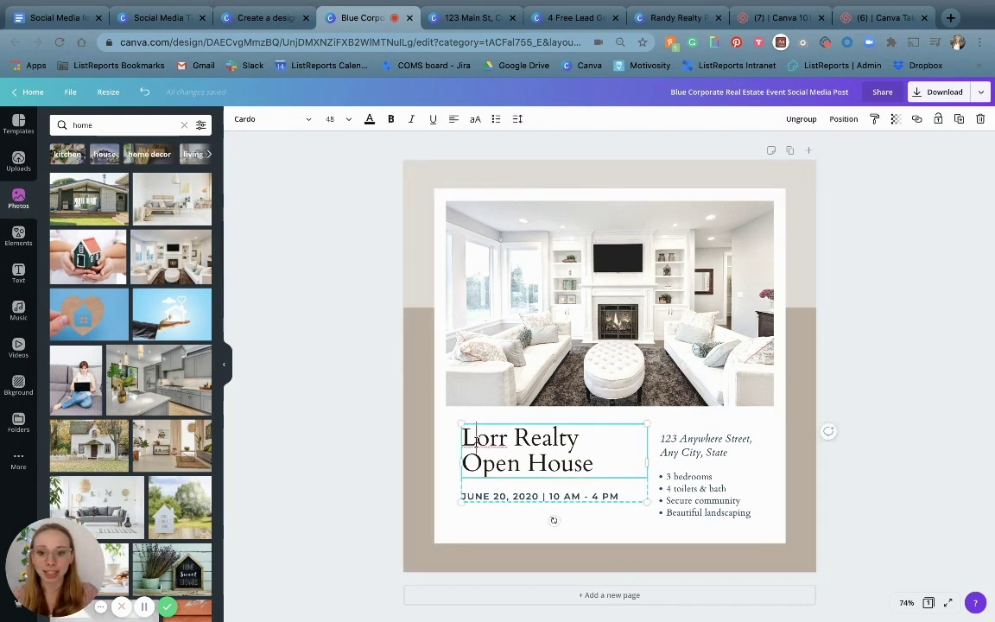
{"action": "double_click", "coordinate": [476, 441]}
{"action": "type", "text": "Ashley Realty "}
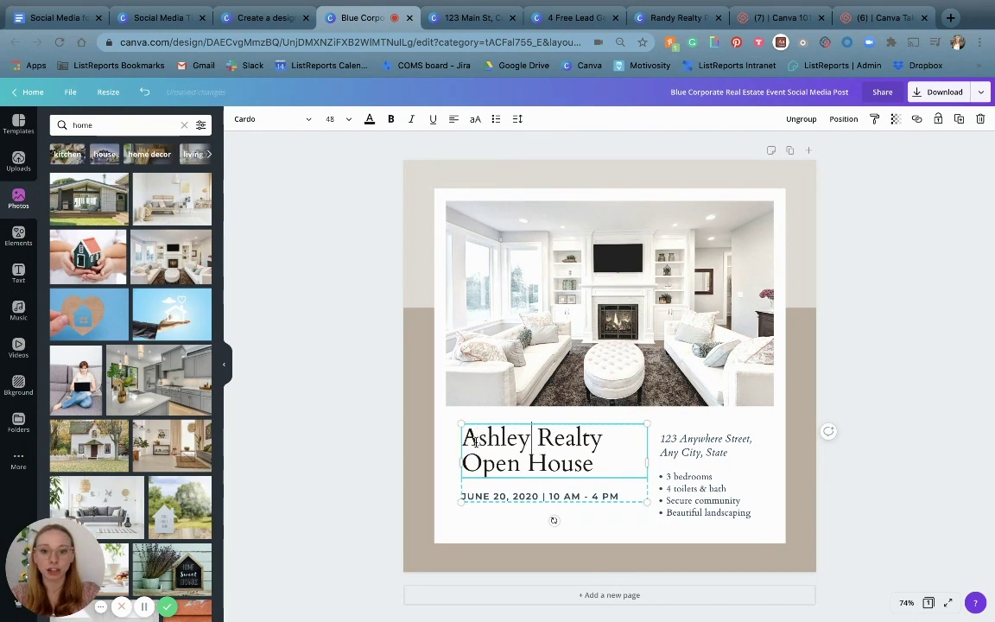
{"action": "type", "text": "Virtual"}
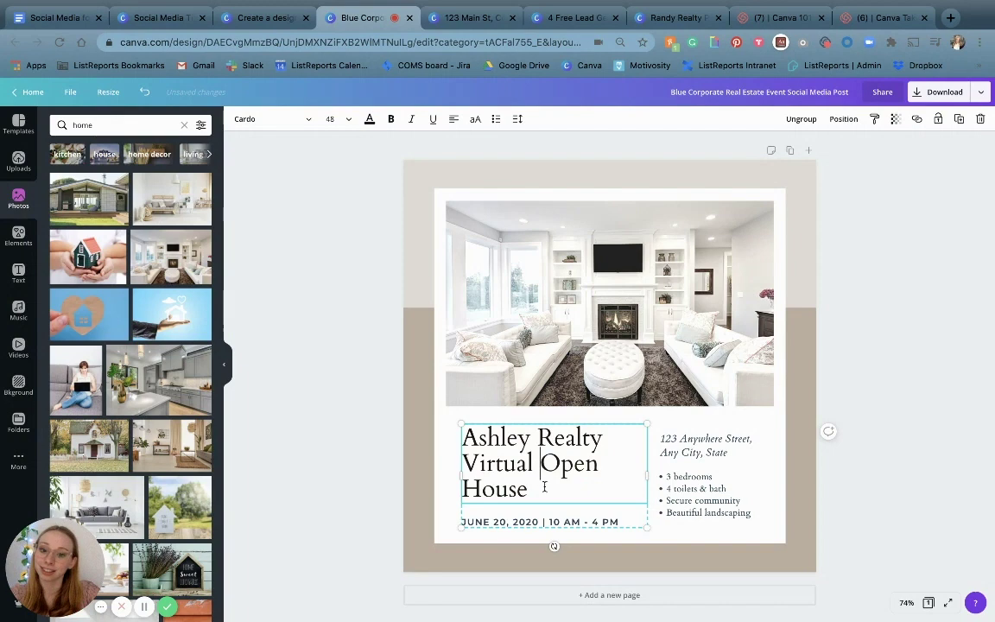
{"action": "left_click", "coordinate": [860, 451]}
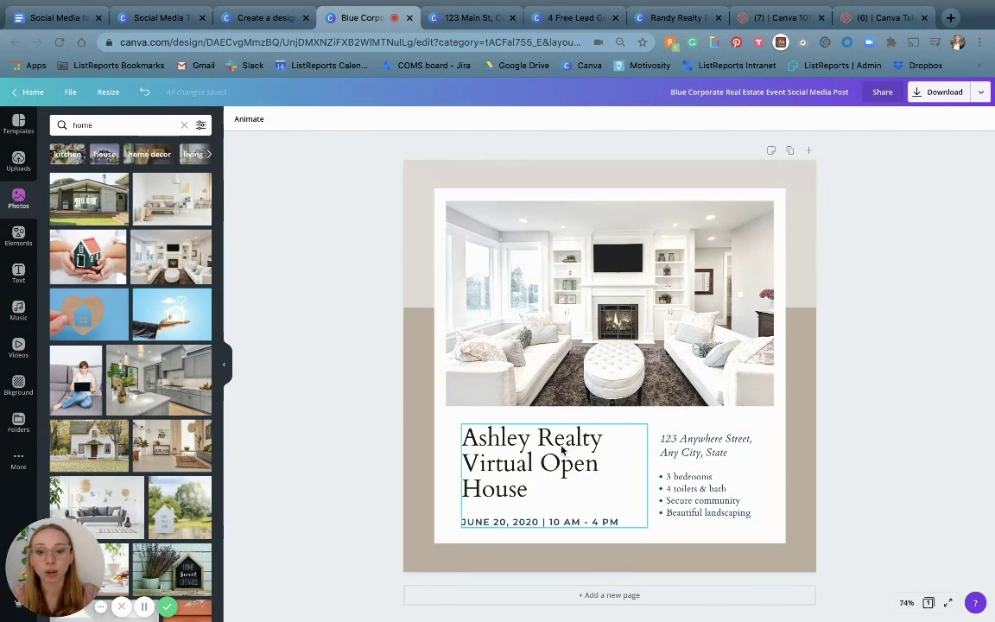
Try small position changes for the heading and date text group beneath the photo
{"action": "left_click", "coordinate": [515, 469]}
{"action": "mouse_move", "coordinate": [516, 469]}
{"action": "left_mouse_down"}
{"action": "mouse_move", "coordinate": [533, 431]}
{"action": "mouse_move", "coordinate": [509, 463]}
{"action": "left_mouse_up"}
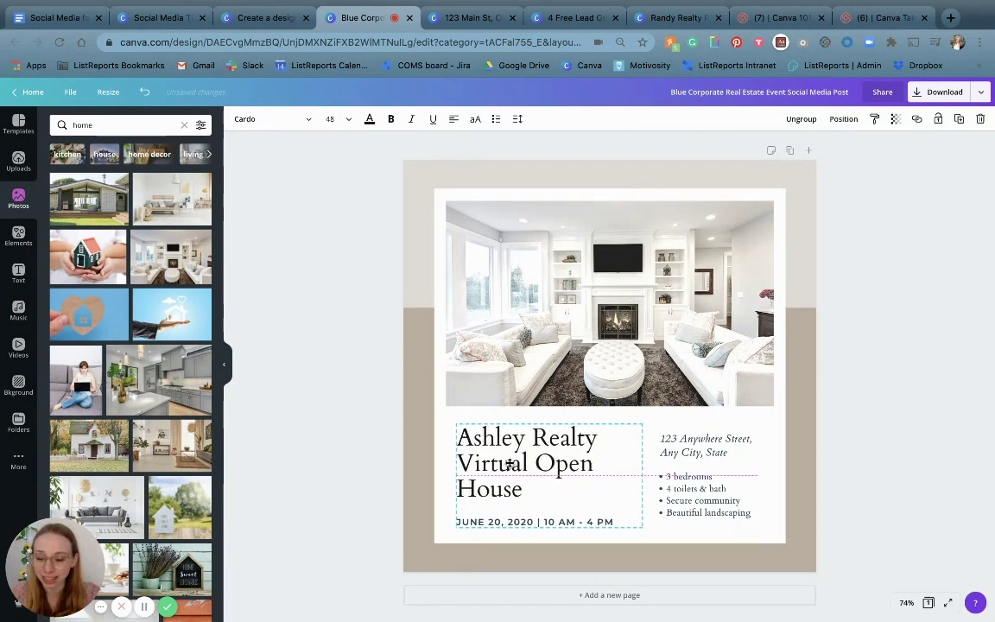
{"action": "mouse_move", "coordinate": [509, 464]}
{"action": "left_mouse_down"}
{"action": "mouse_move", "coordinate": [500, 450]}
{"action": "mouse_move", "coordinate": [513, 463]}
{"action": "left_mouse_up"}
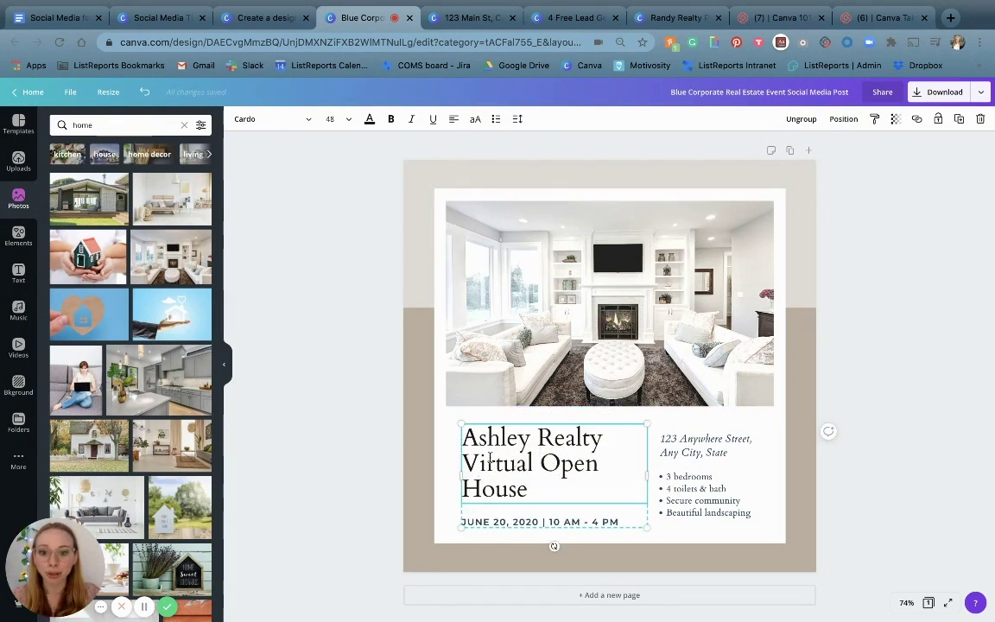
{"action": "left_click", "coordinate": [875, 453]}
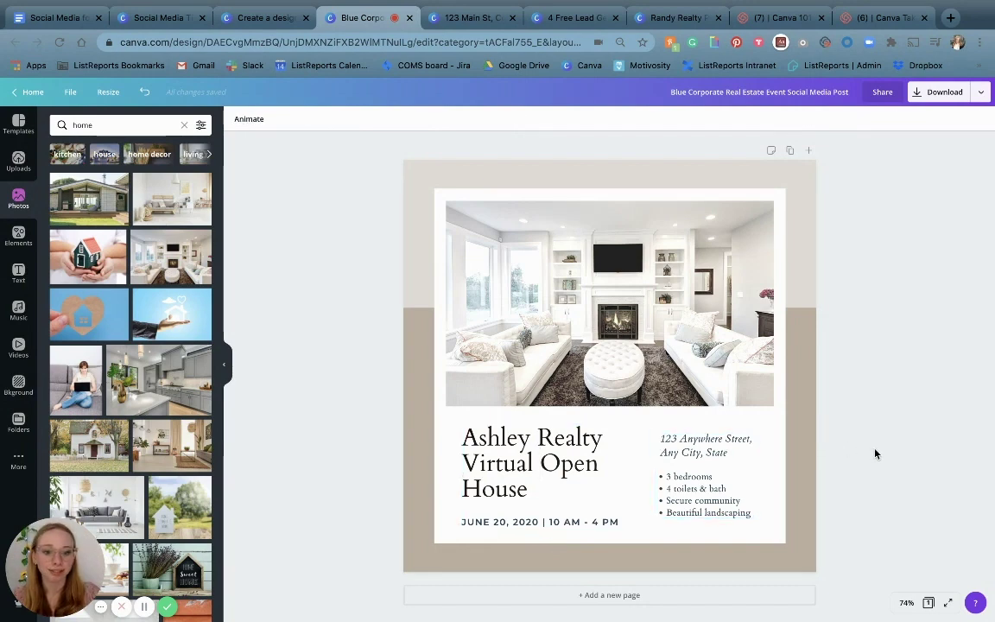
{"action": "left_click", "coordinate": [555, 466]}
{"action": "left_click_drag", "start_coordinate": [555, 466], "coordinate": [554, 463]}
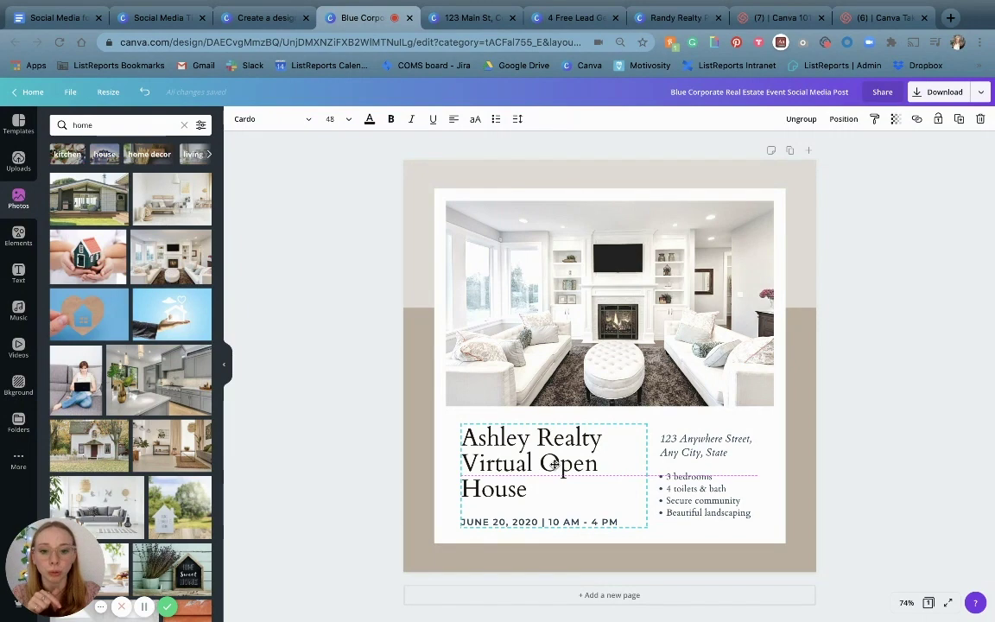
{"action": "left_click_drag", "start_coordinate": [555, 466], "coordinate": [555, 466]}
{"action": "left_click", "coordinate": [872, 437]}
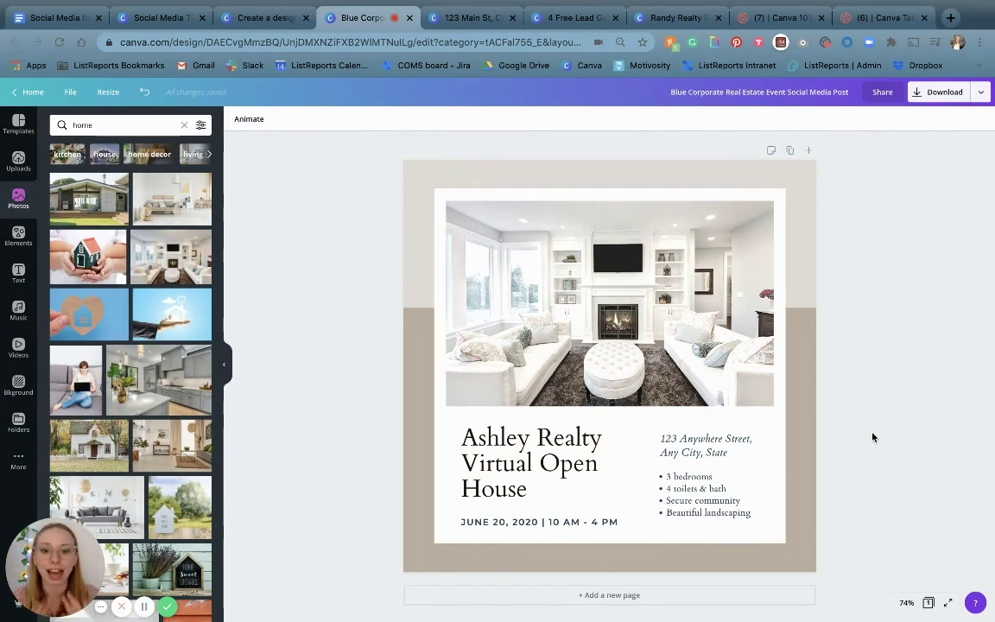
Switch to the Colorado property listing design and examine its address label, property details label and three animated Saturday graphics
{"action": "left_click", "coordinate": [501, 17]}
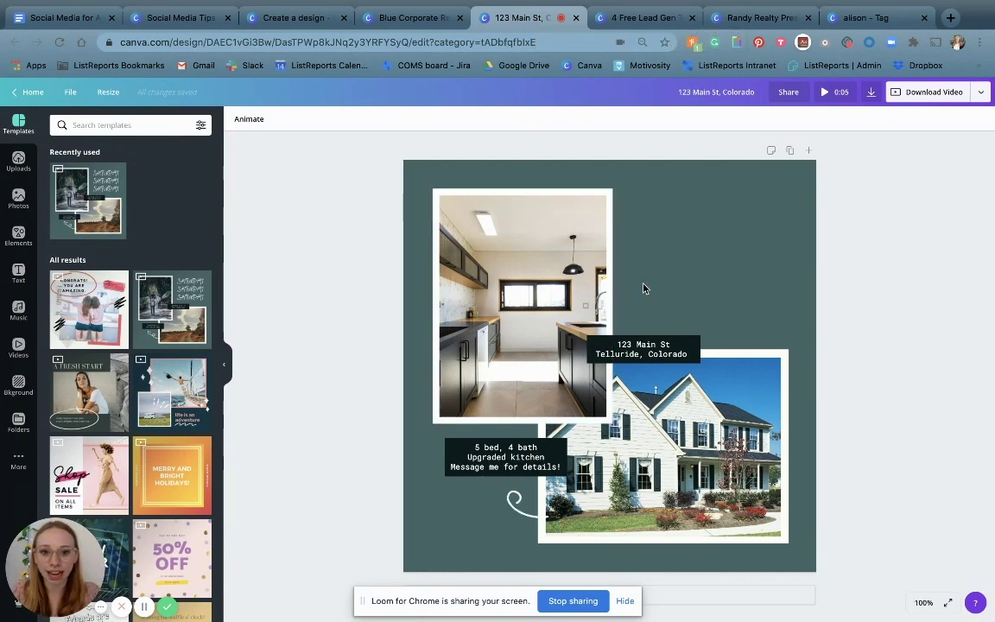
{"action": "left_click", "coordinate": [640, 349]}
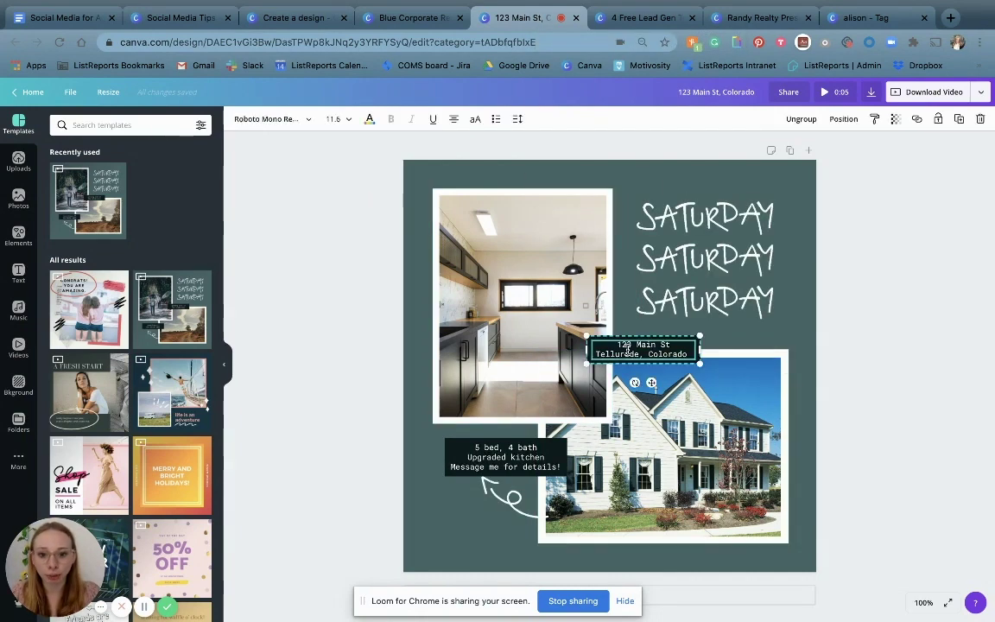
{"action": "left_click", "coordinate": [499, 446]}
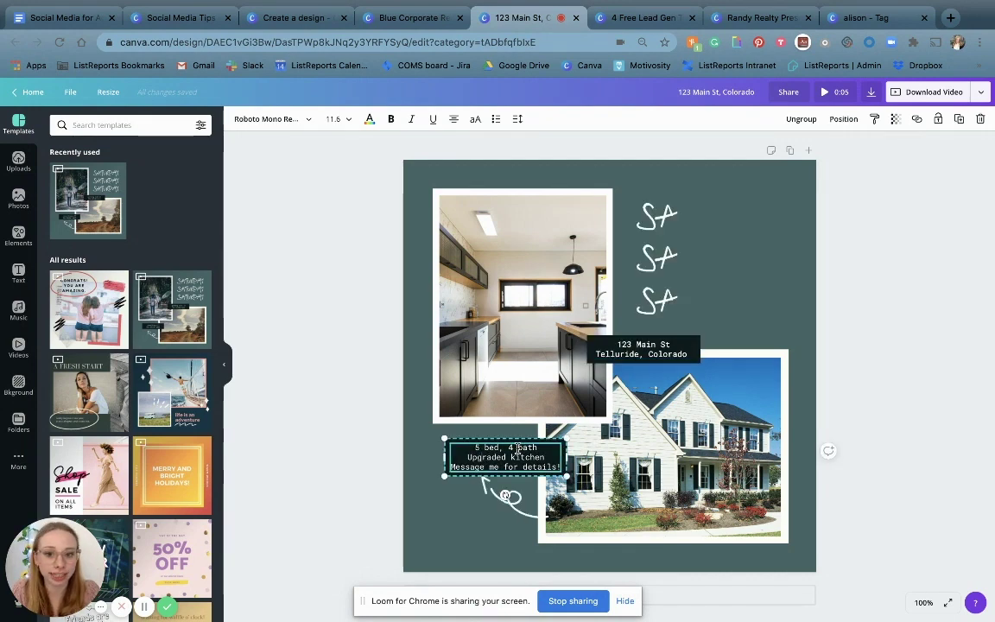
{"action": "left_click", "coordinate": [689, 209]}
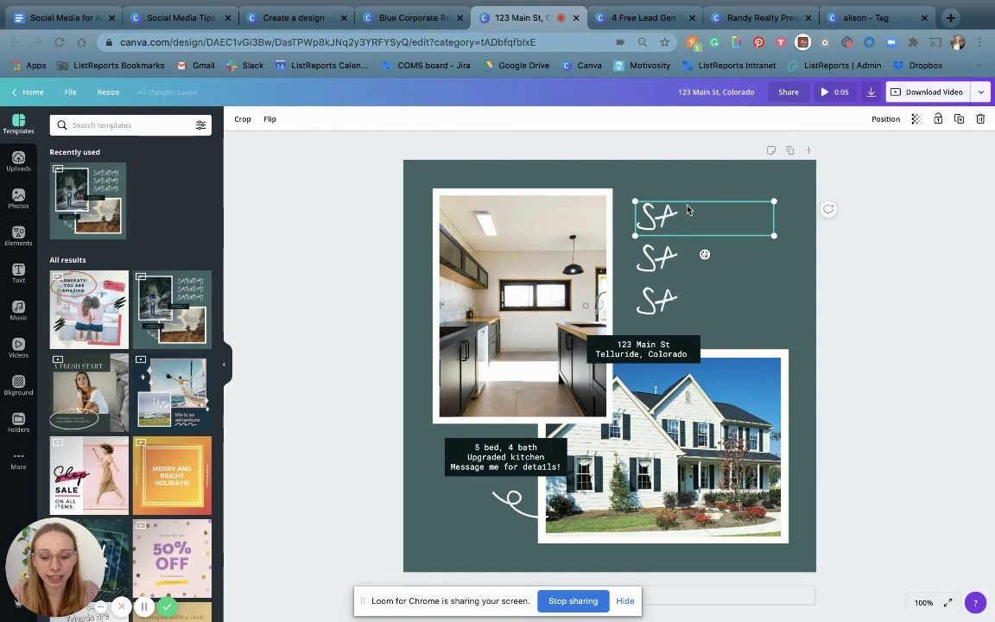
{"action": "left_click", "coordinate": [695, 259]}
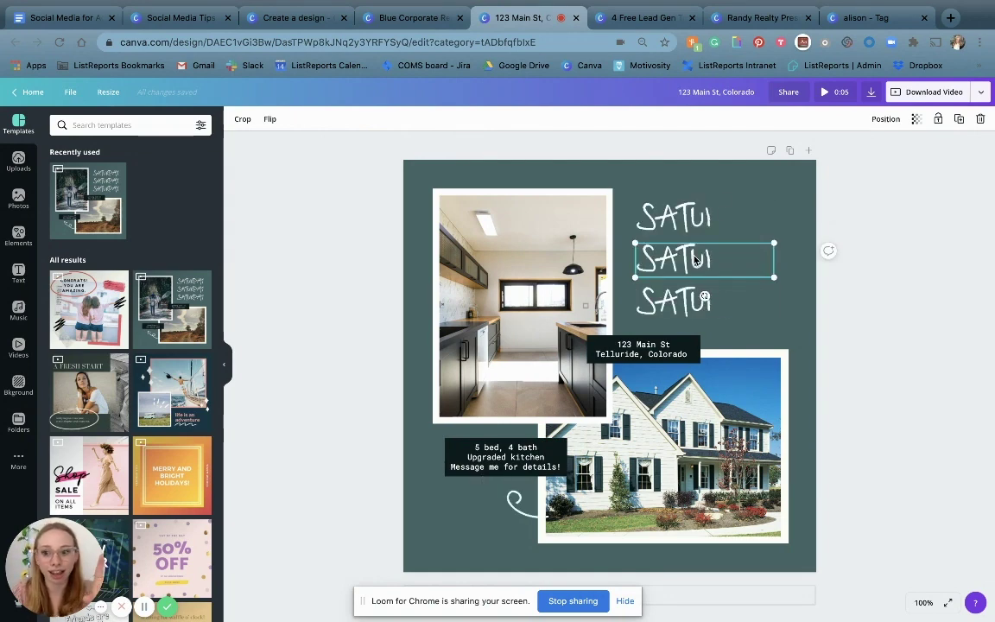
{"action": "left_click", "coordinate": [703, 302]}
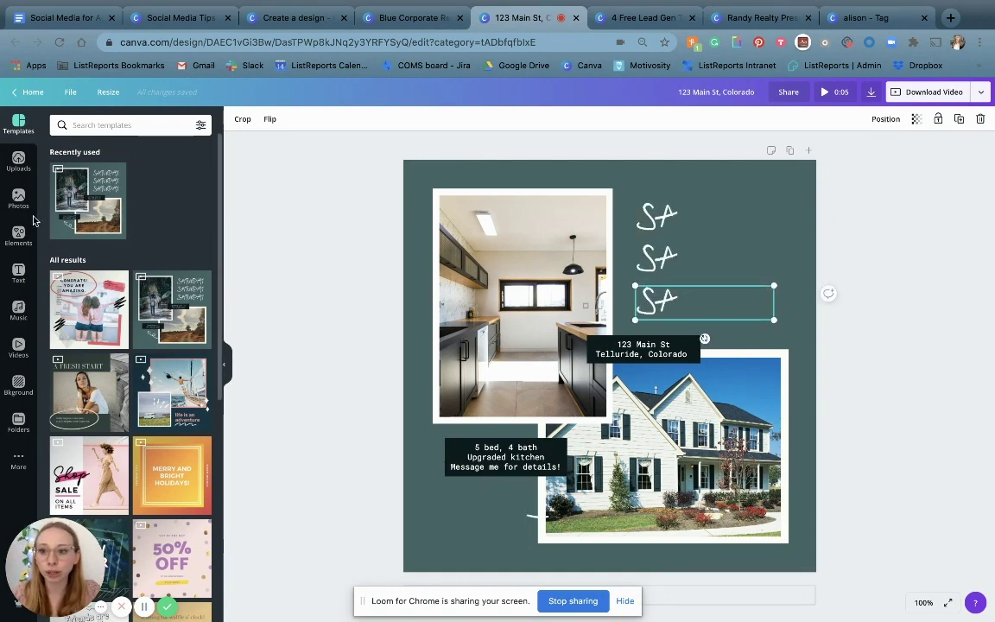
Add a heading text box to the post reading "Virtual Open House @ 12pm"
{"action": "left_click", "coordinate": [18, 273]}
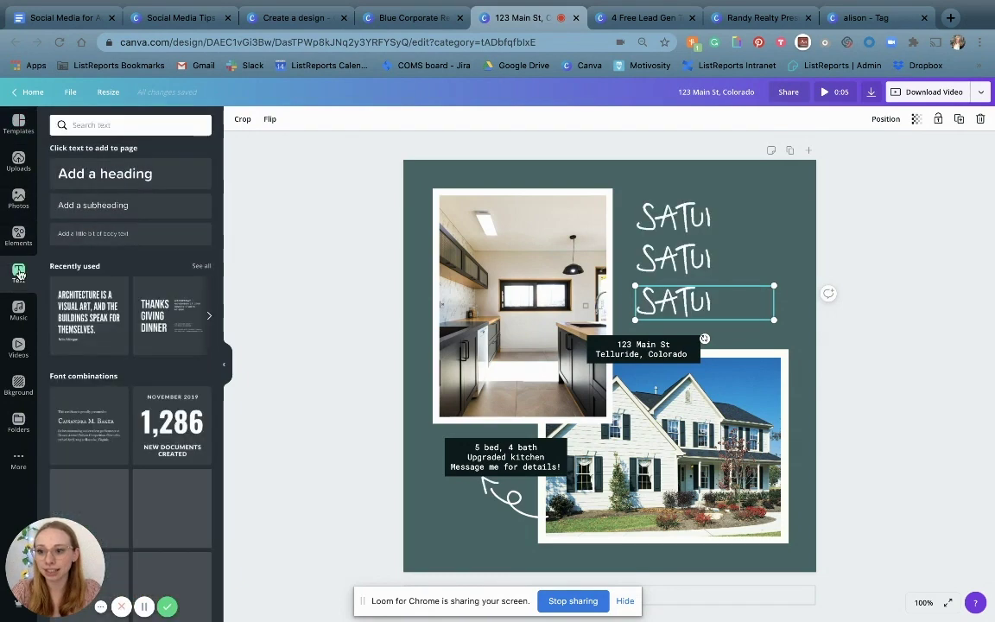
{"action": "left_click", "coordinate": [85, 176]}
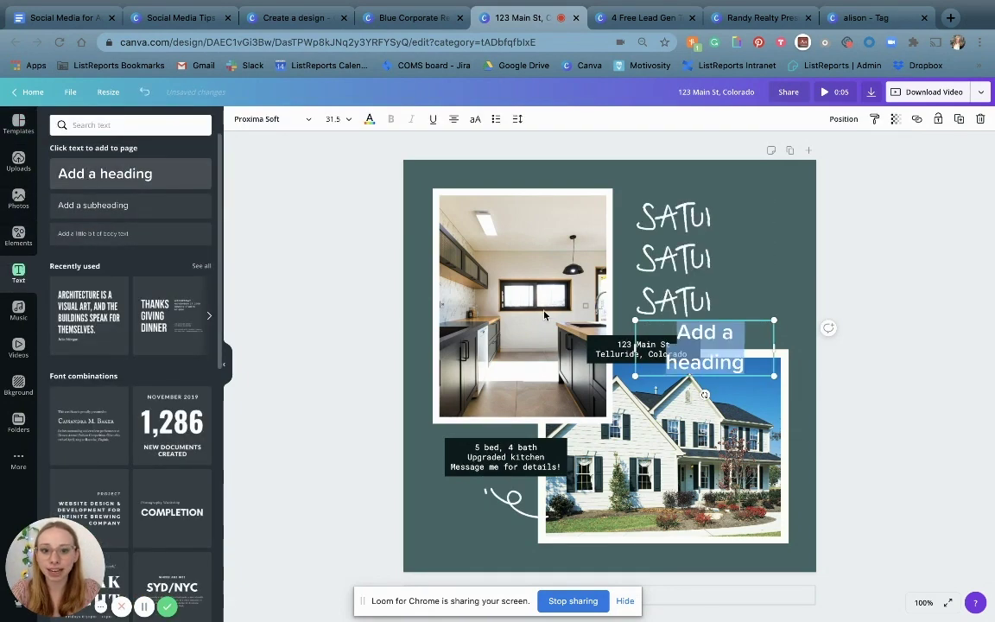
{"action": "type", "text": "Virtual pen"}
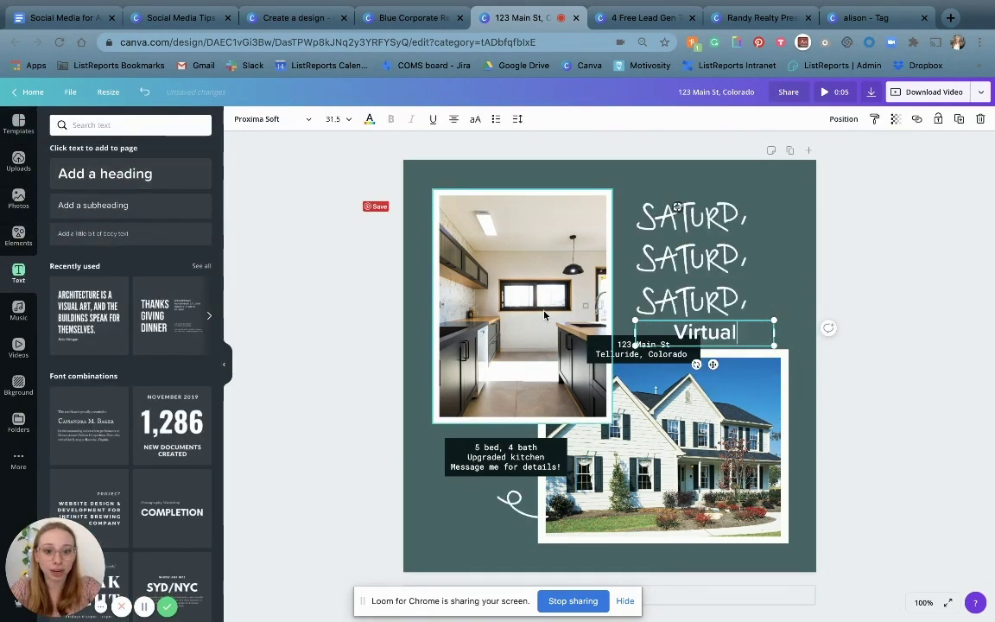
{"action": "key", "text": "BackSpace"}
{"action": "key", "text": "BackSpace"}
{"action": "key", "text": "BackSpace"}
{"action": "type", "text": "Ope"}
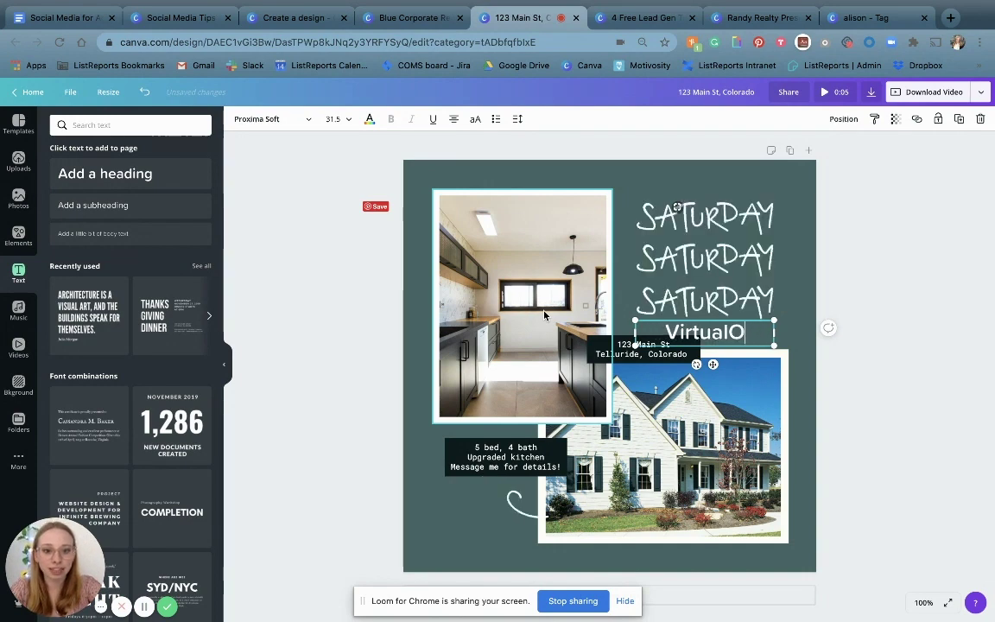
{"action": "type", "text": "n"}
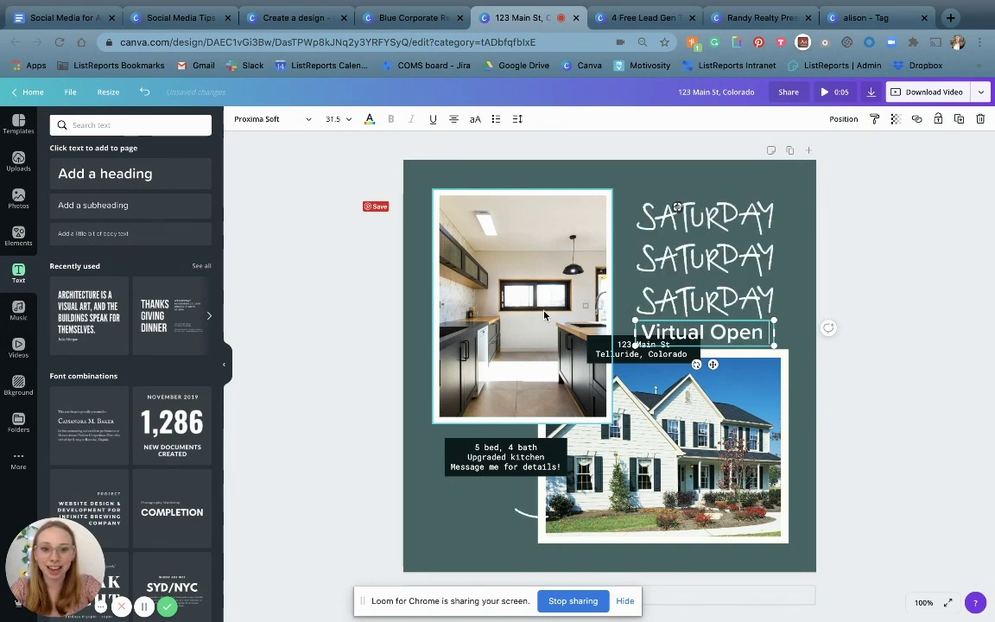
{"action": "type", "text": " House @ 12pm"}
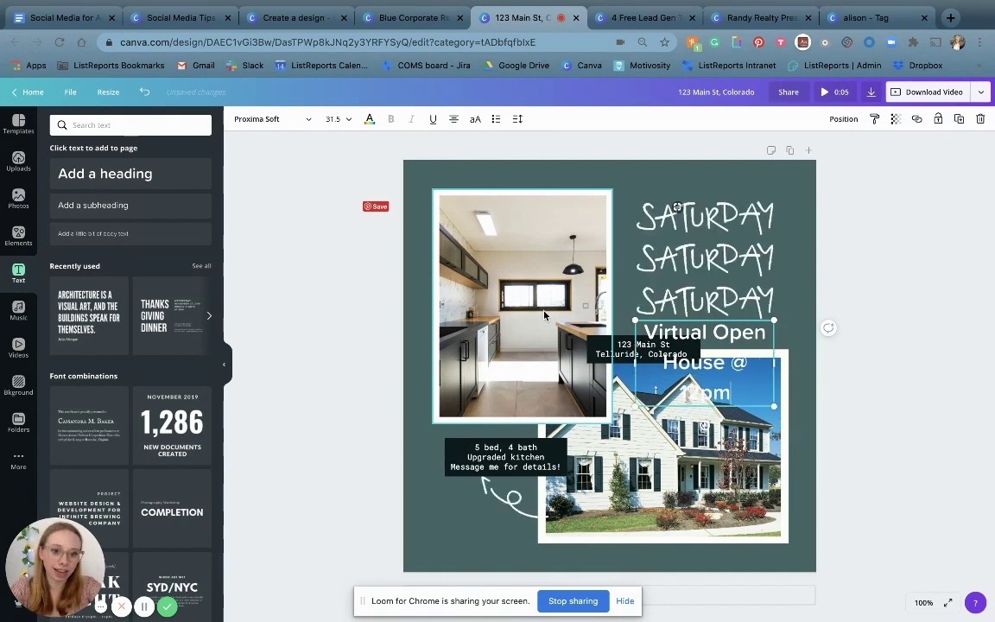
Widen the new heading, set its font size to 18 and place it on one line above the Saturday graphics
{"action": "left_click_drag", "start_coordinate": [797, 361], "coordinate": [805, 361]}
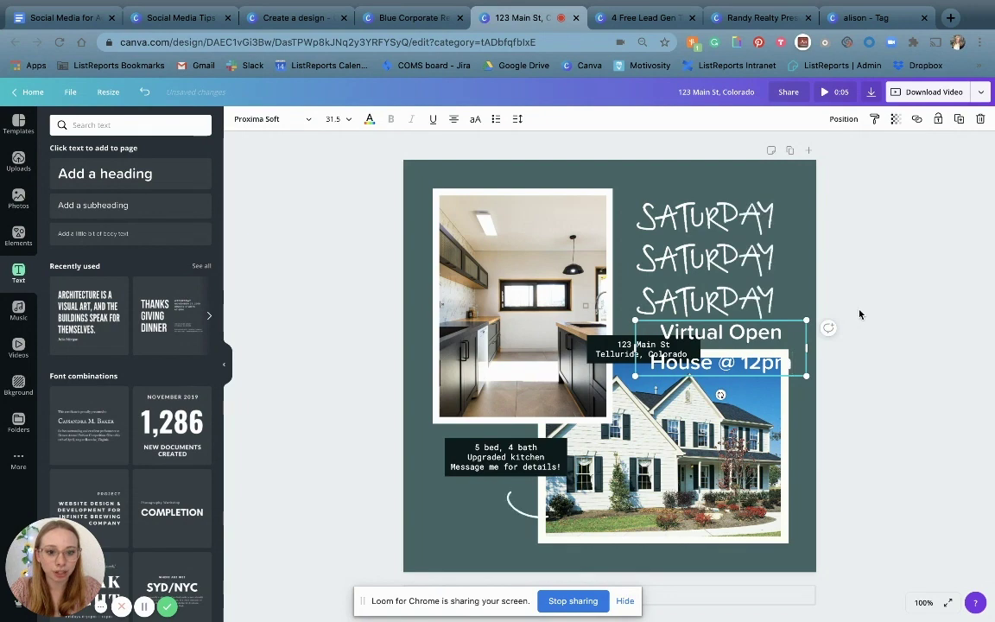
{"action": "left_click_drag", "start_coordinate": [742, 341], "coordinate": [702, 192]}
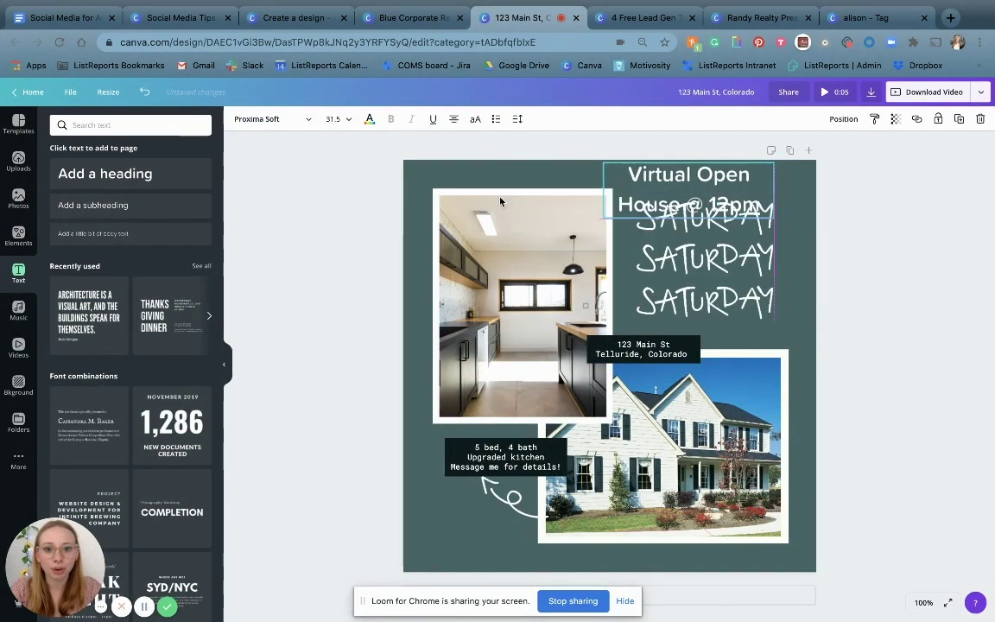
{"action": "left_click", "coordinate": [338, 117]}
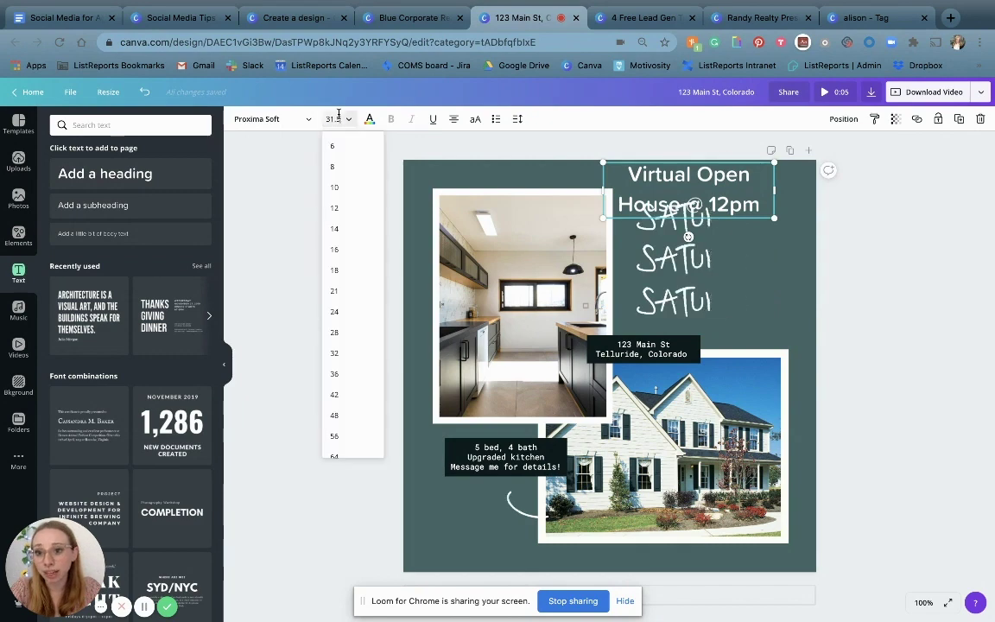
{"action": "left_click", "coordinate": [341, 272]}
{"action": "left_click_drag", "start_coordinate": [697, 195], "coordinate": [720, 205]}
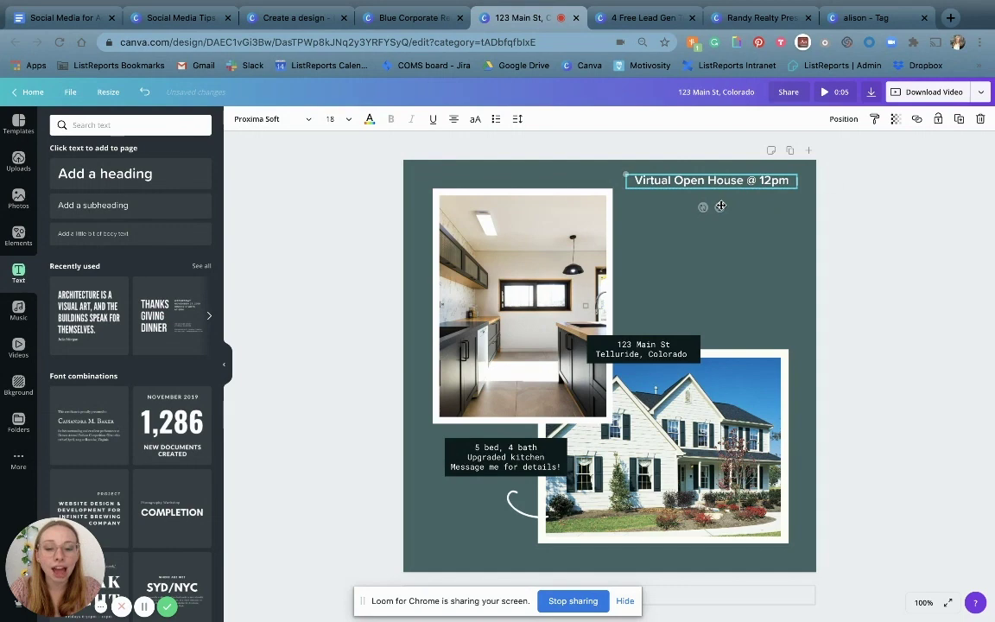
Change the "Virtual Open House @ 12pm" heading's font to Architects Daughter from the Handwriting category
{"action": "left_click", "coordinate": [288, 123]}
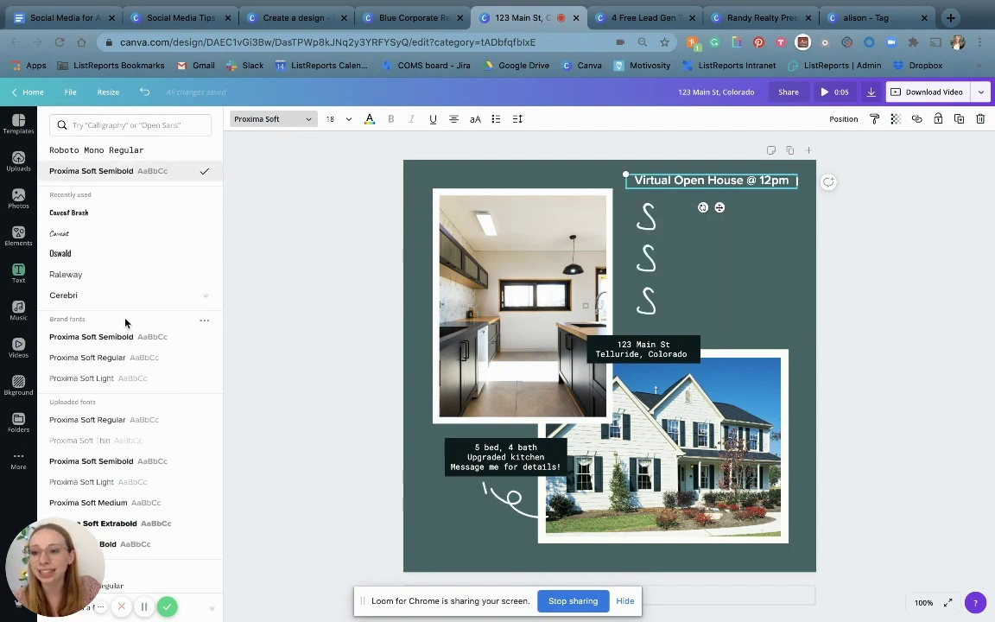
{"action": "left_click", "coordinate": [140, 125]}
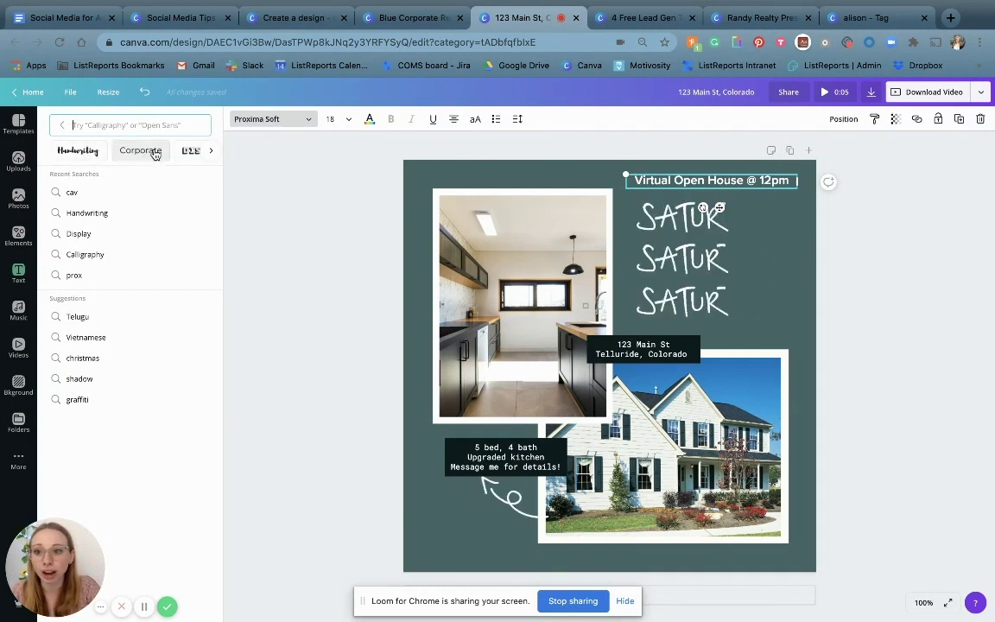
{"action": "left_click", "coordinate": [208, 152]}
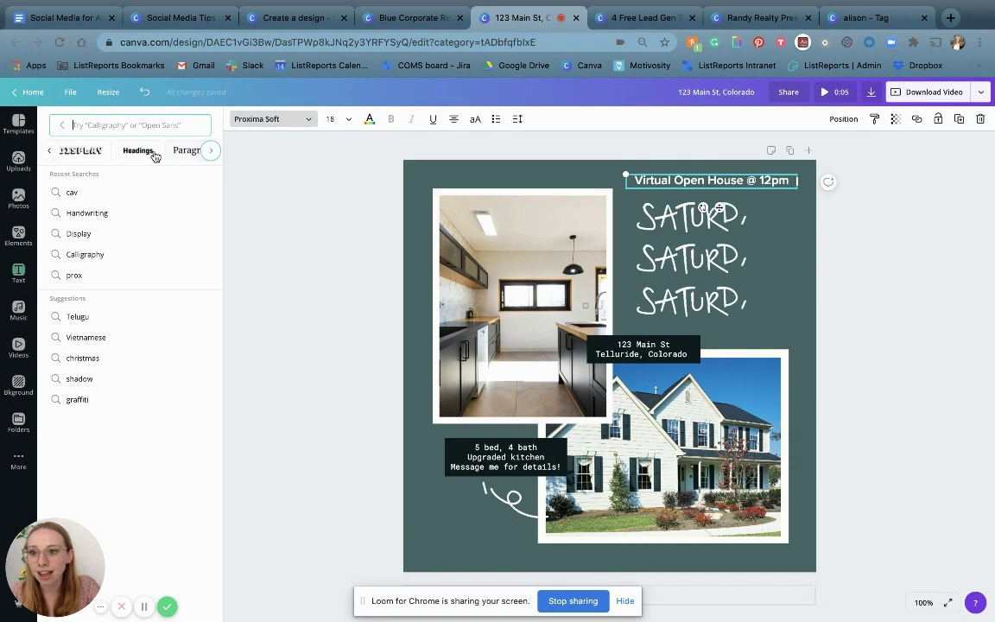
{"action": "left_click", "coordinate": [49, 151]}
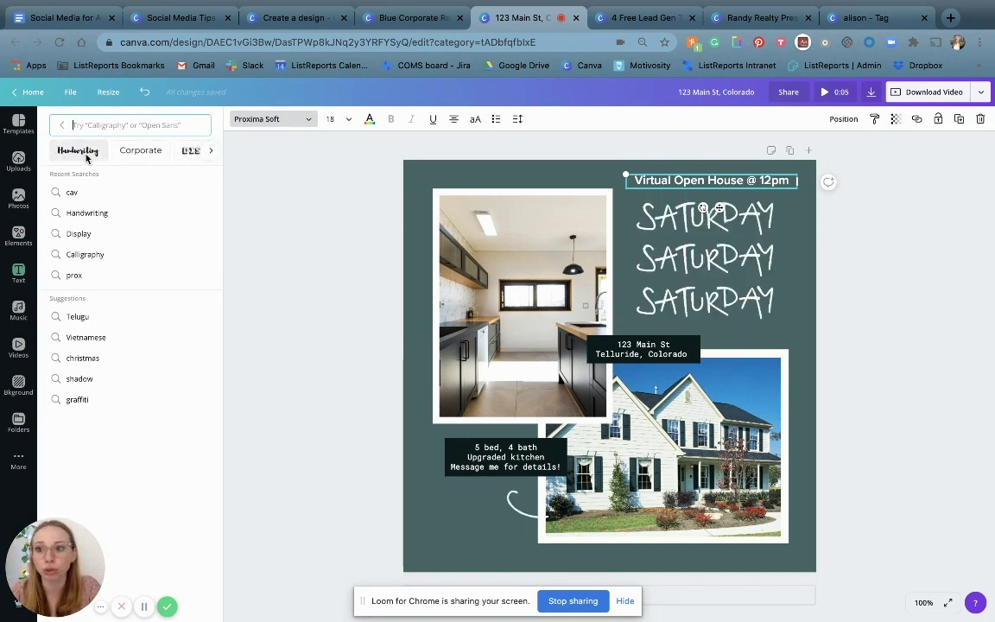
{"action": "left_click", "coordinate": [85, 154]}
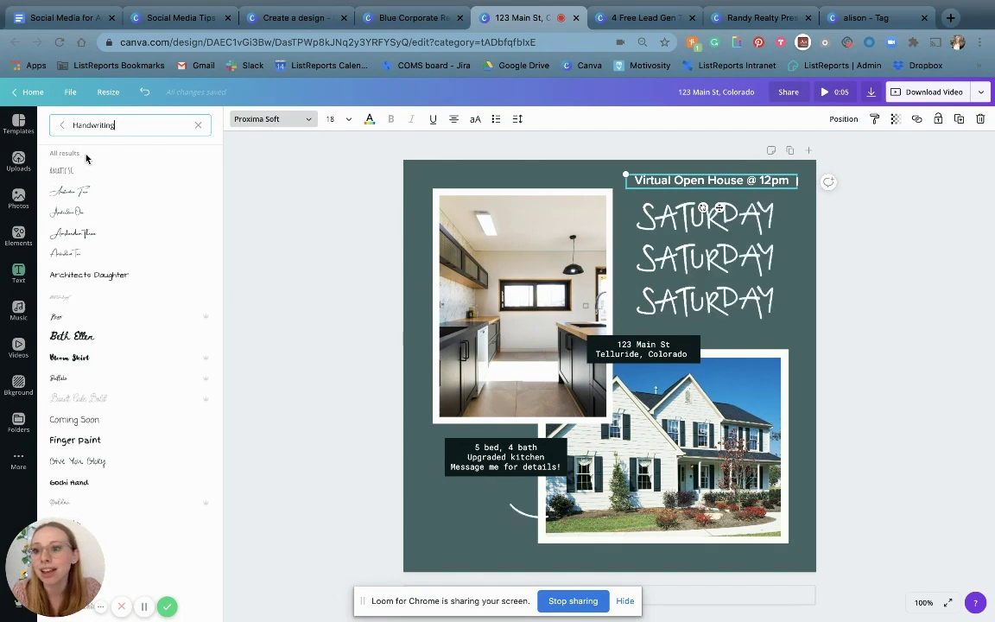
{"action": "scroll", "coordinate": [105, 278], "scroll_direction": "down", "scroll_amount": 1}
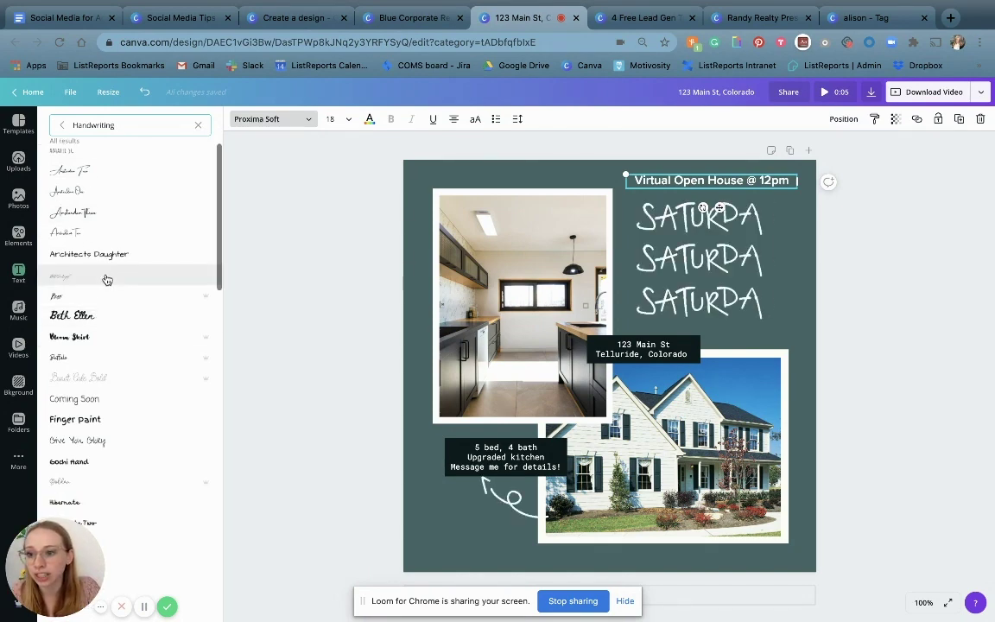
{"action": "left_click", "coordinate": [104, 259]}
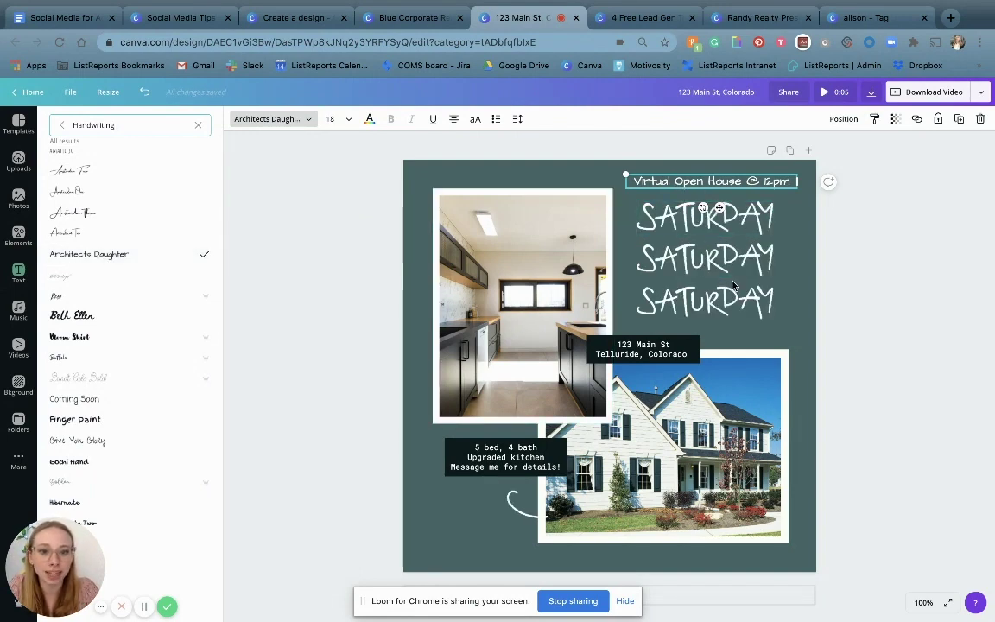
{"action": "key", "text": "Escape"}
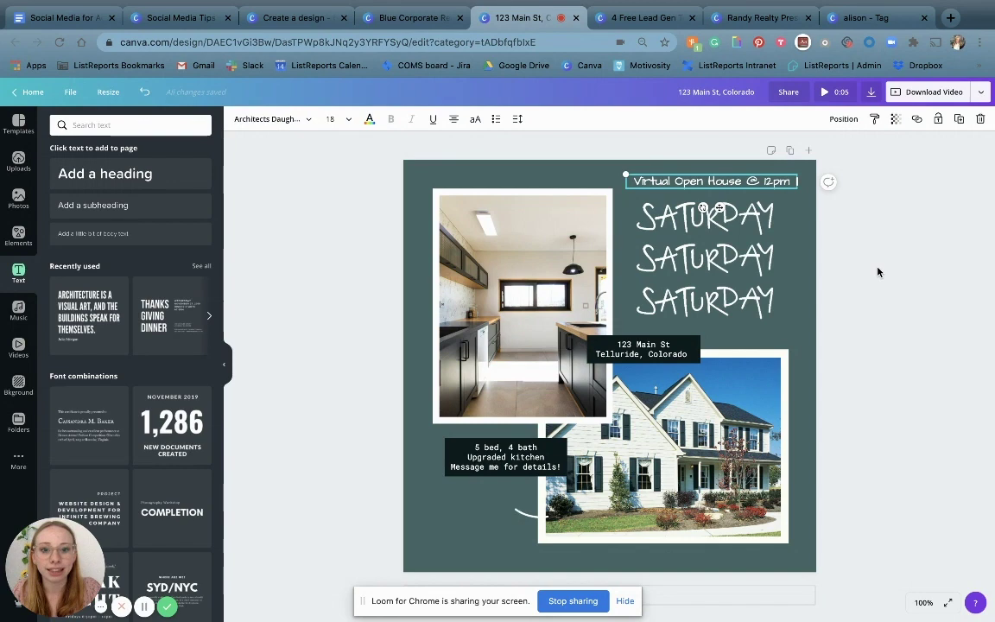
{"action": "left_click", "coordinate": [874, 267]}
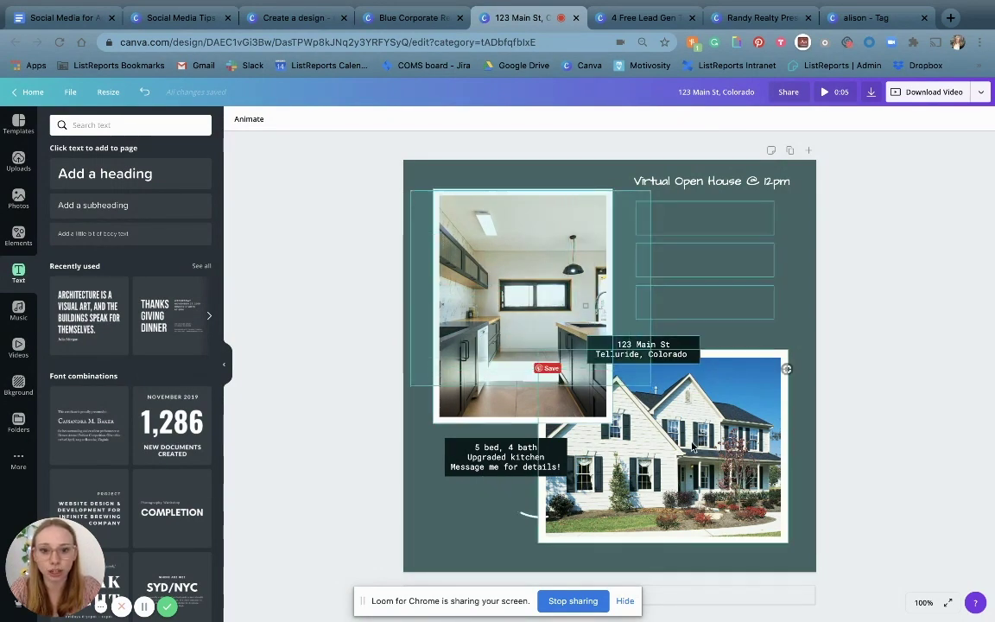
Move the photos, labels and Saturday graphics down slightly together, and shift the open house heading slightly left and down above them
{"action": "left_click", "coordinate": [748, 523]}
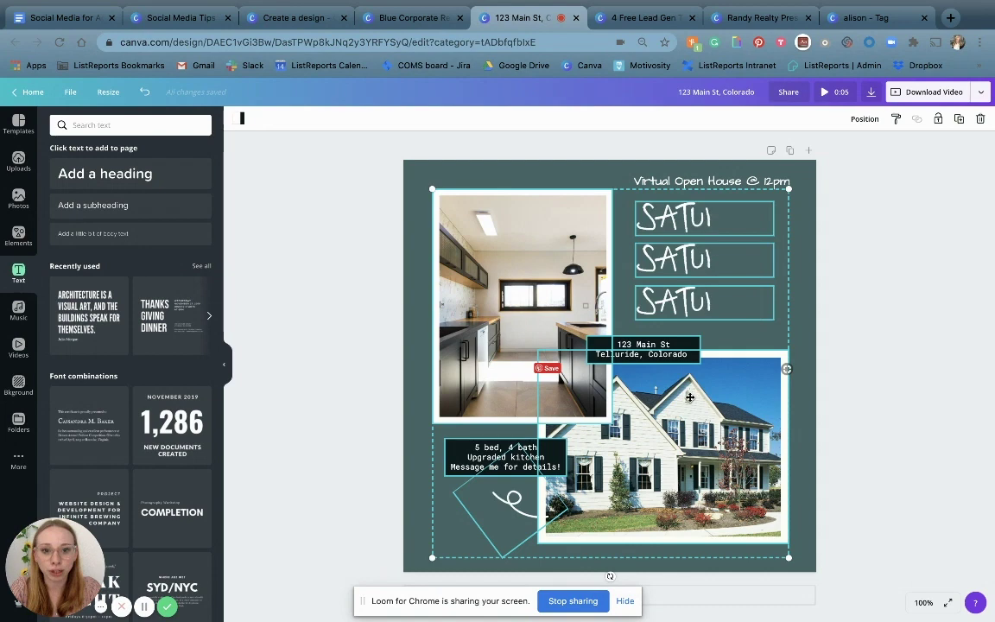
{"action": "left_click_drag", "start_coordinate": [690, 393], "coordinate": [690, 403]}
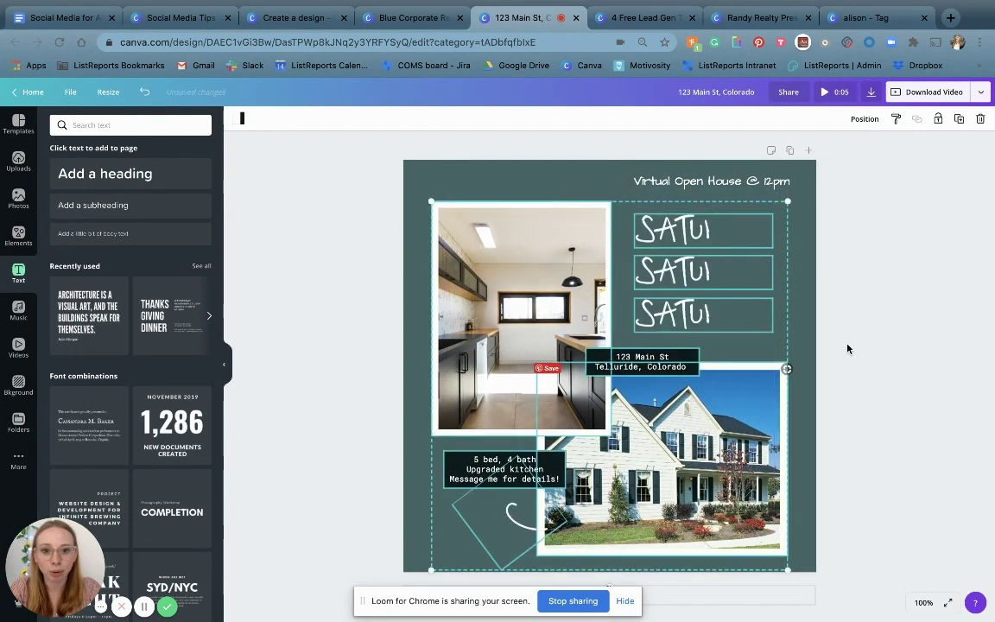
{"action": "left_click", "coordinate": [730, 185]}
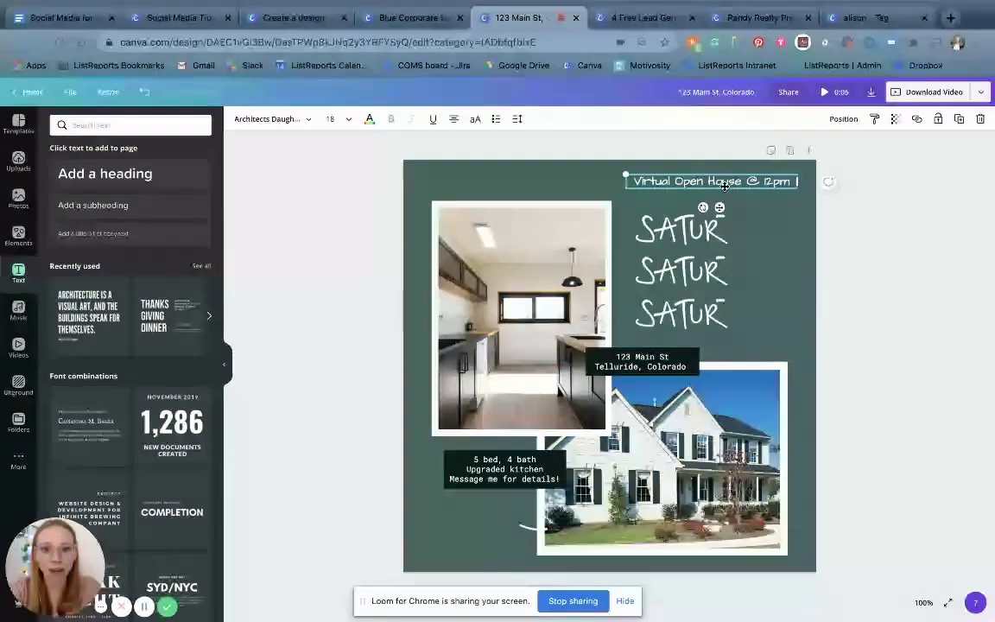
{"action": "left_click_drag", "start_coordinate": [653, 185], "coordinate": [646, 188]}
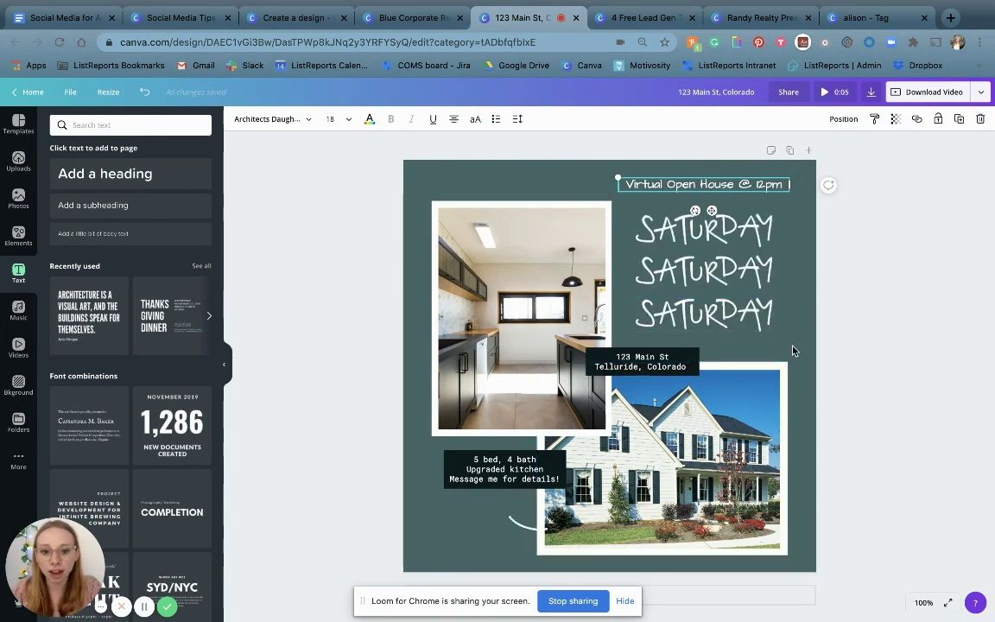
Select the framed interior photo and search the photo library for "upgraded kitchen"
{"action": "left_click", "coordinate": [486, 317]}
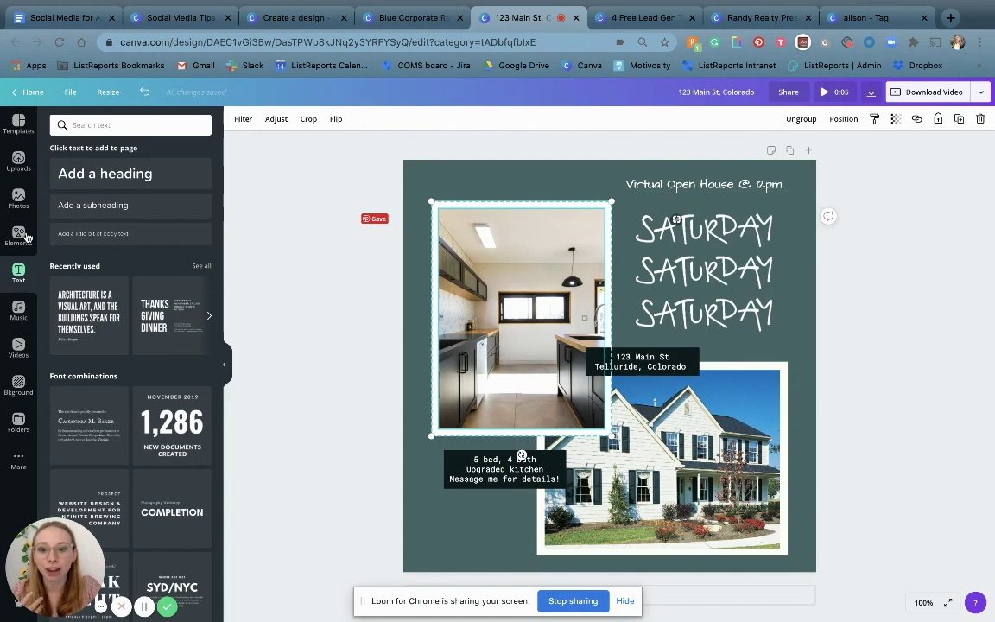
{"action": "left_click", "coordinate": [15, 202]}
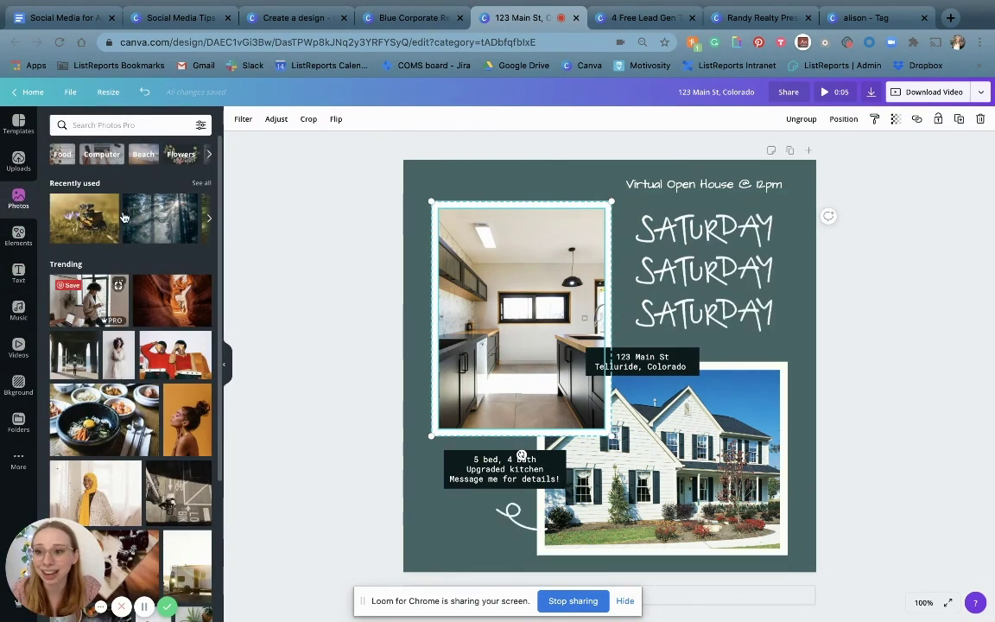
{"action": "left_click", "coordinate": [108, 121]}
{"action": "type", "text": "upgraded kitchen"}
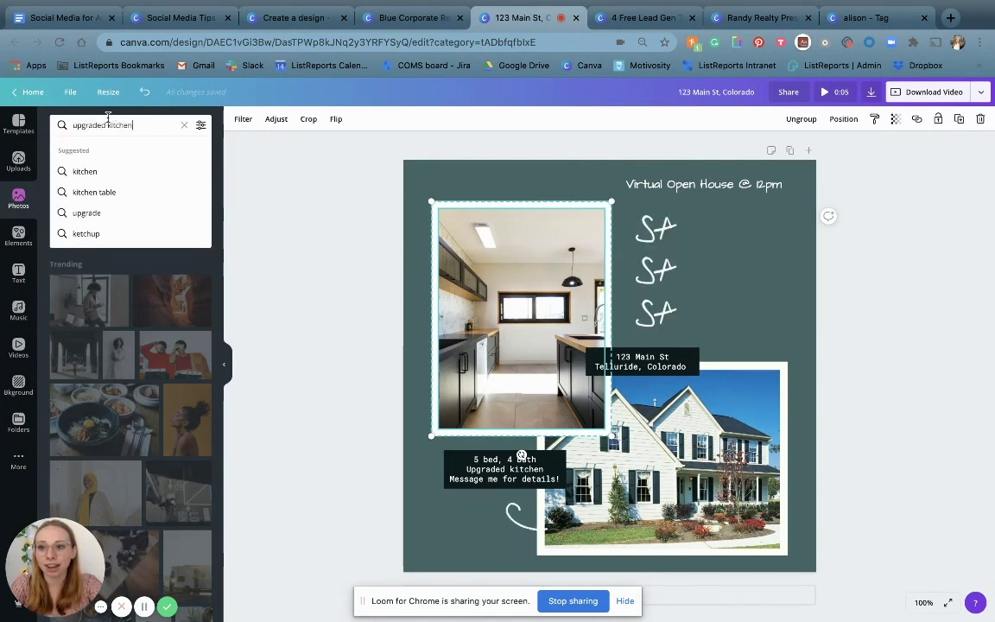
{"action": "key", "text": "Return"}
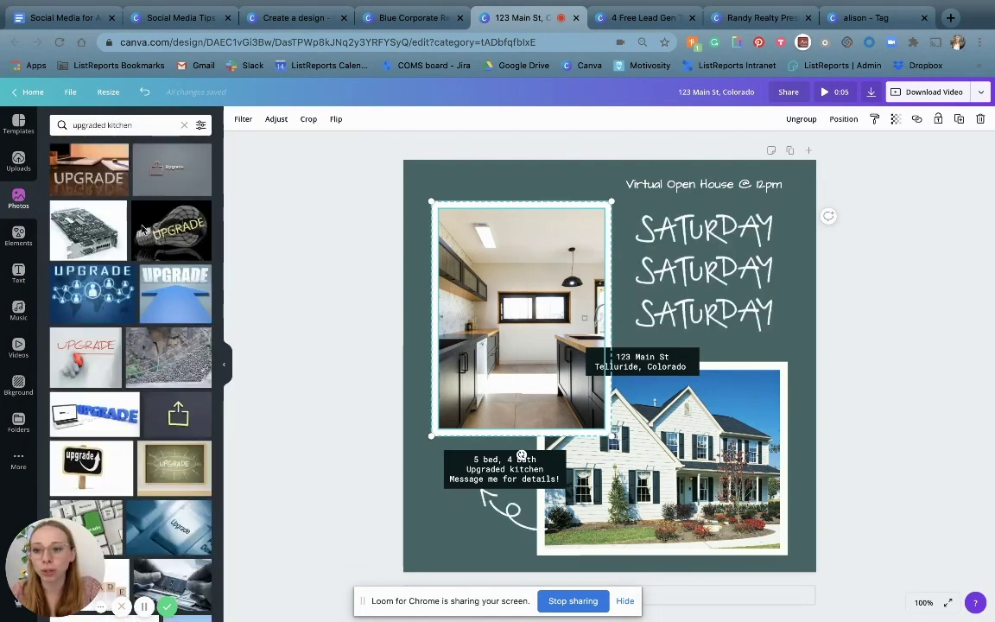
Shorten the photo search to "kitchen" and replace the framed interior photo with the light grey kitchen with a white table
{"action": "double_click", "coordinate": [93, 126]}
{"action": "key", "text": "BackSpace"}
{"action": "key", "text": "Return"}
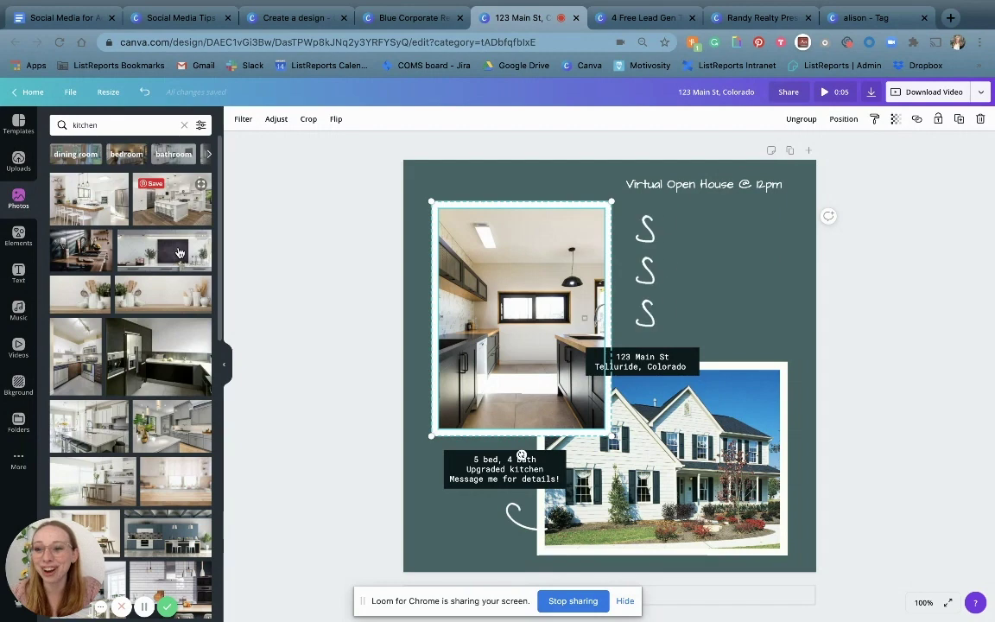
{"action": "scroll", "coordinate": [170, 328], "scroll_direction": "down", "scroll_amount": 3}
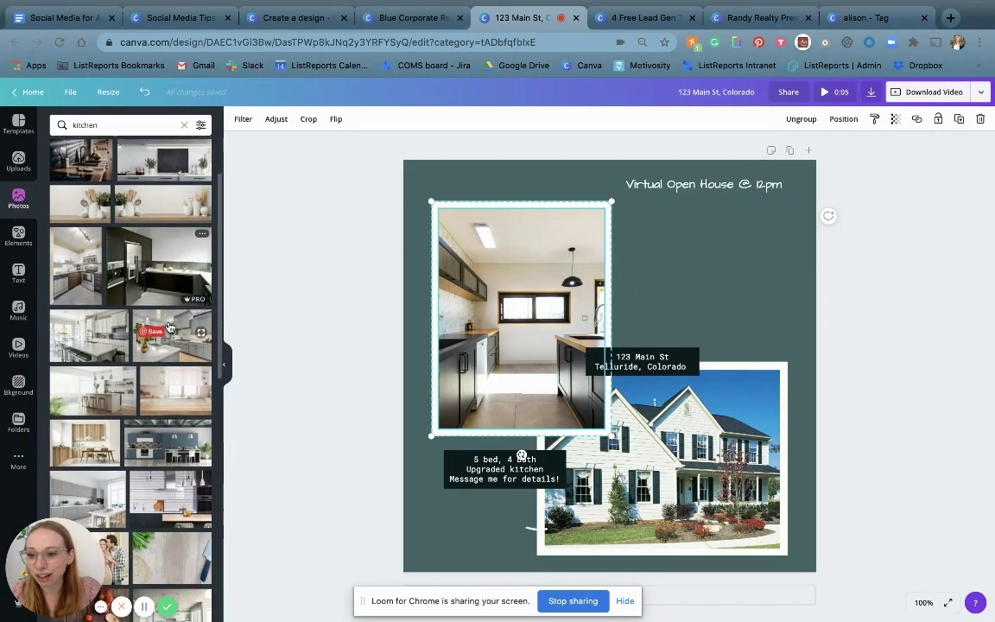
{"action": "left_click_drag", "start_coordinate": [105, 462], "coordinate": [483, 335]}
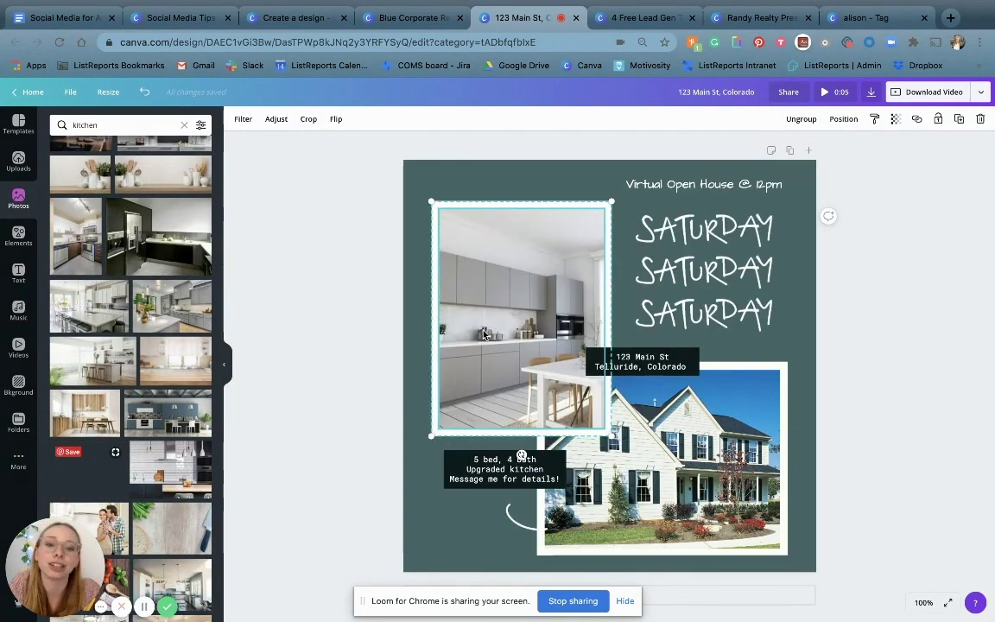
{"action": "left_click", "coordinate": [306, 350]}
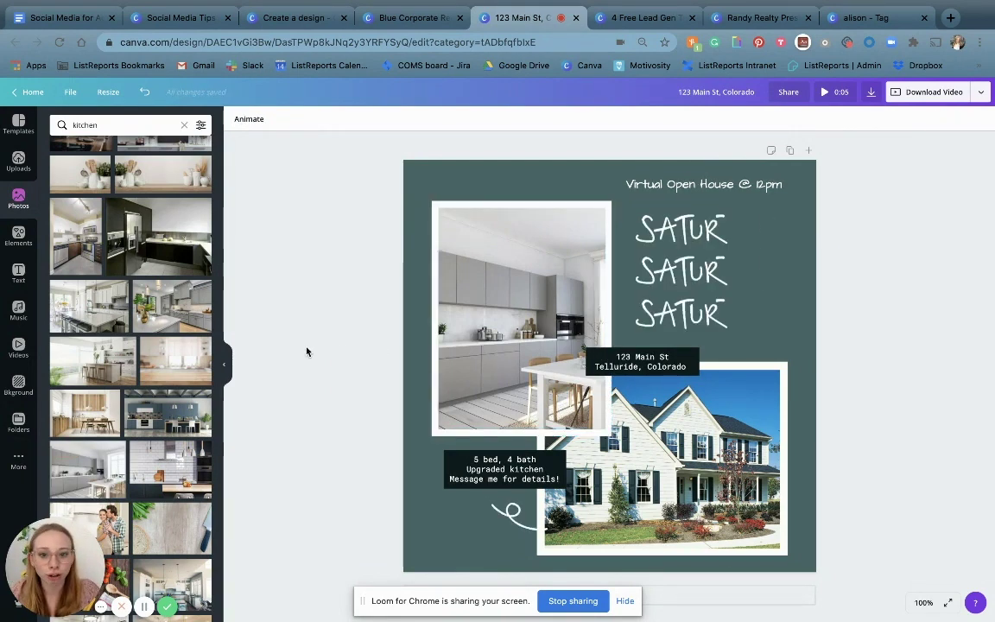
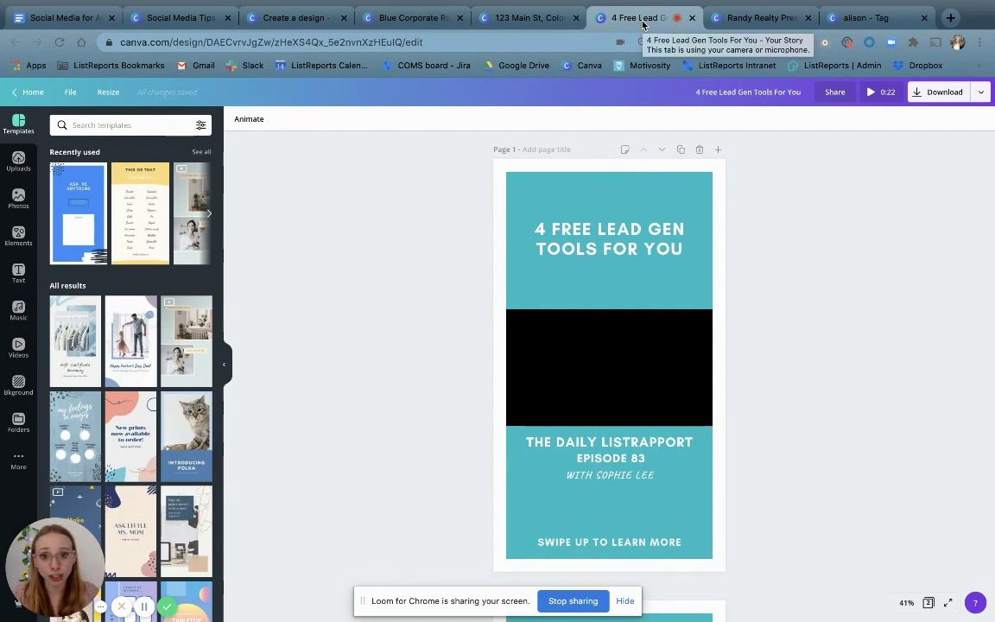
Preview the embedded video on page 1 of the lead gen story, pausing it partway, and deselect it
{"action": "left_click", "coordinate": [605, 364]}
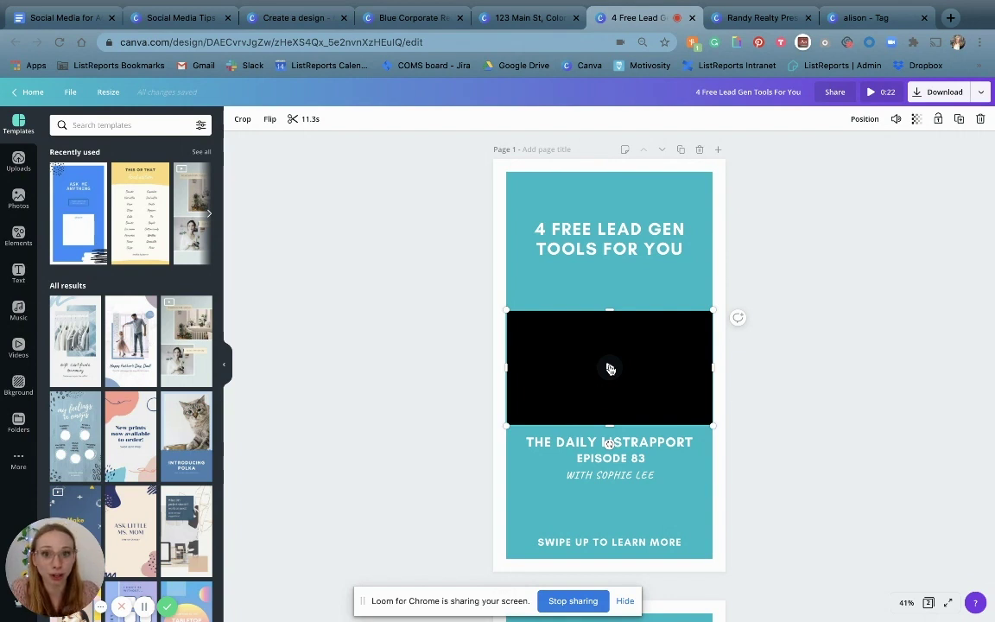
{"action": "left_click", "coordinate": [609, 369]}
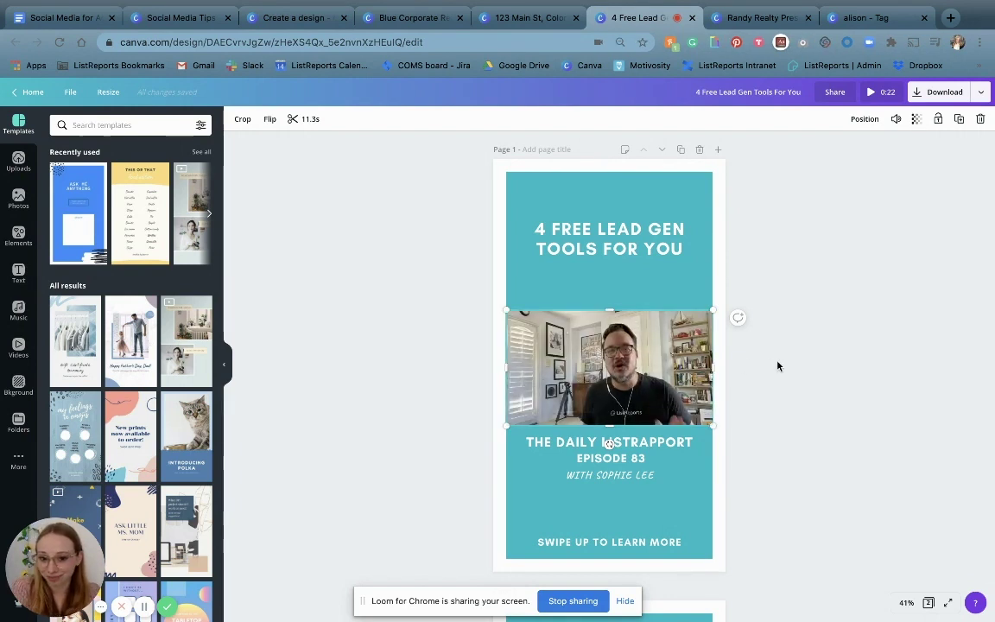
{"action": "left_click", "coordinate": [611, 379]}
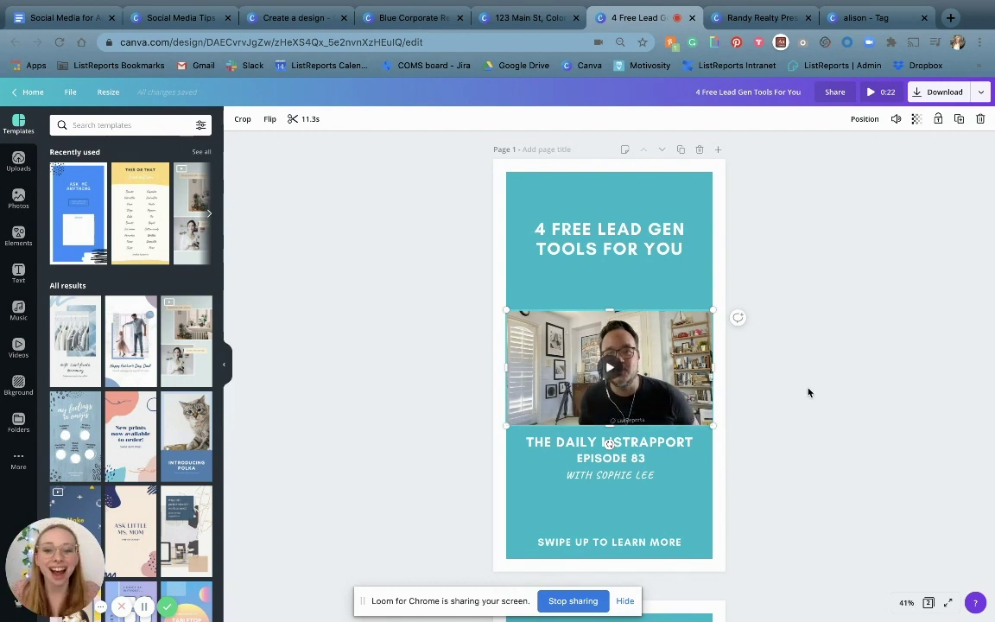
{"action": "mouse_move", "coordinate": [688, 354]}
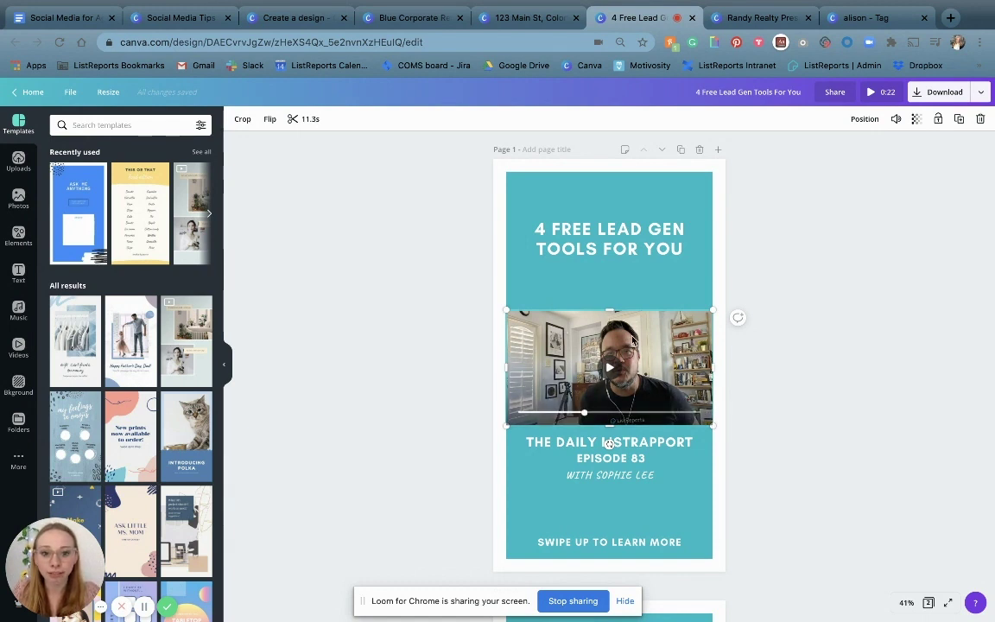
{"action": "left_click", "coordinate": [773, 366]}
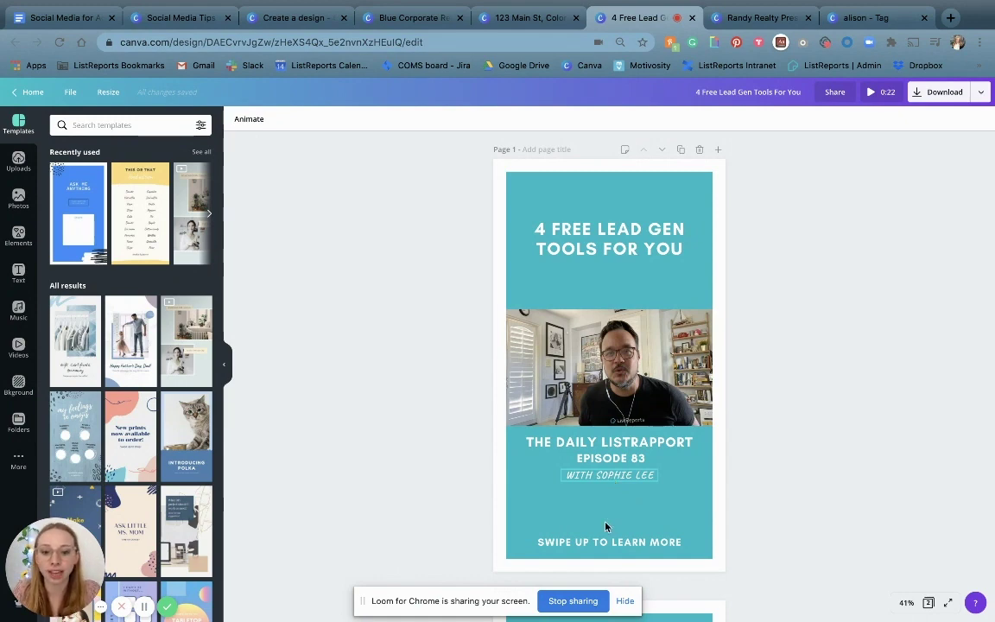
Search the elements for "stickers" and show the full set of arrow stickers
{"action": "left_click", "coordinate": [18, 235]}
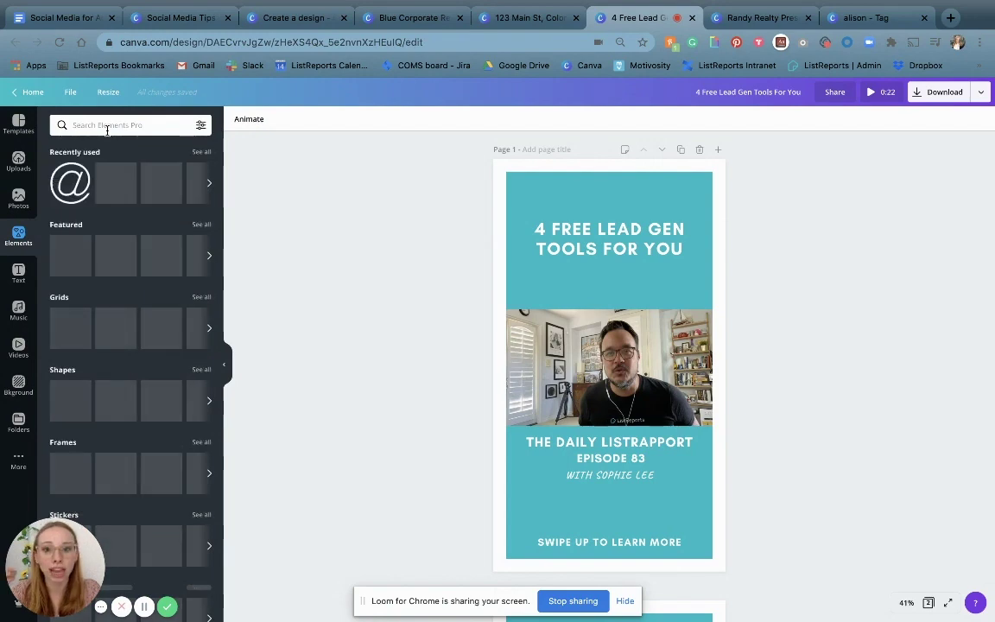
{"action": "left_click", "coordinate": [106, 125]}
{"action": "type", "text": "st"}
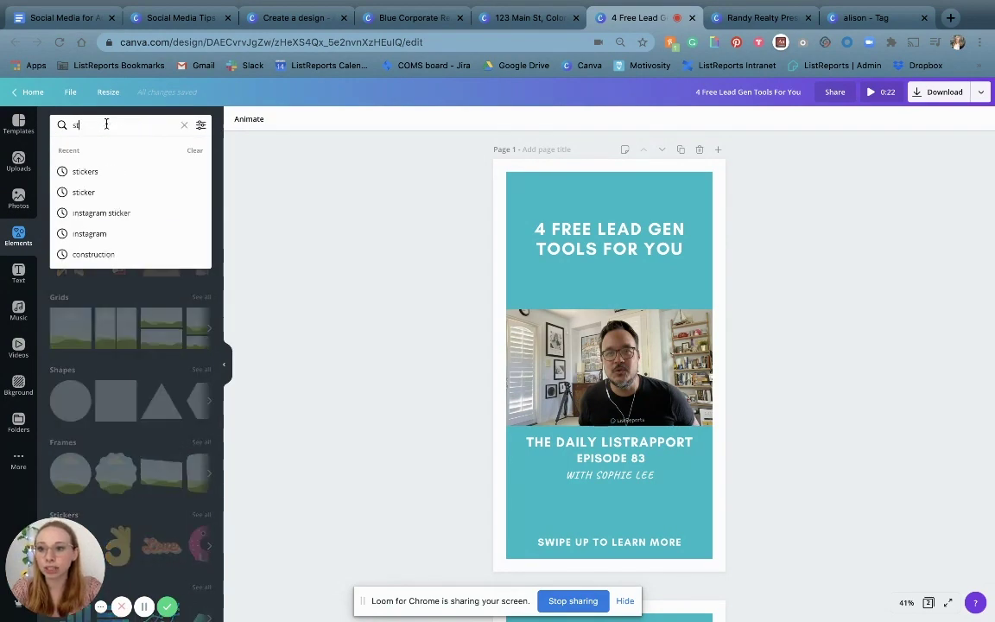
{"action": "type", "text": "icerkers"}
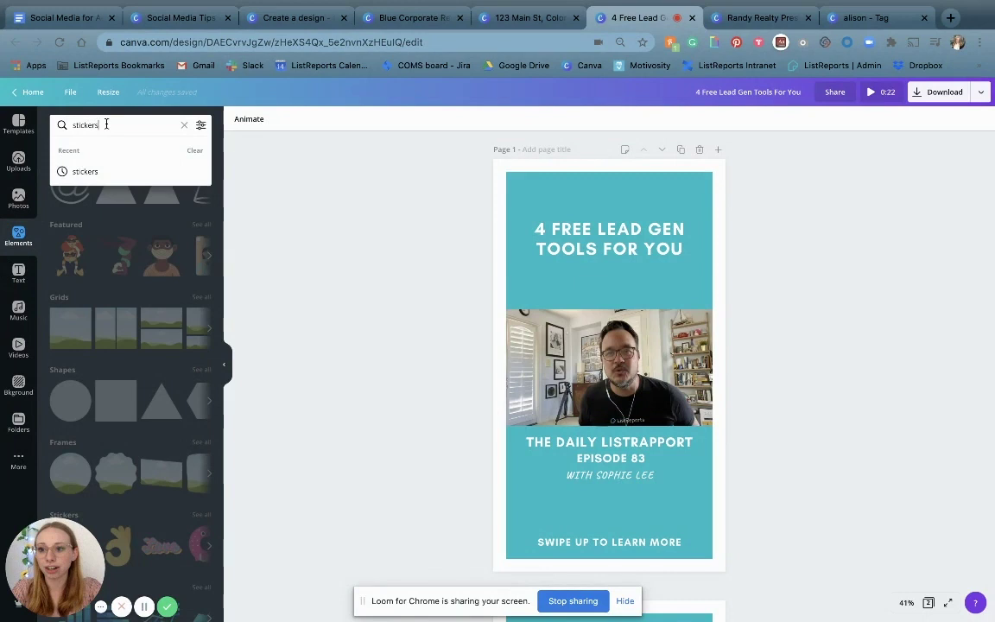
{"action": "key", "text": "Return"}
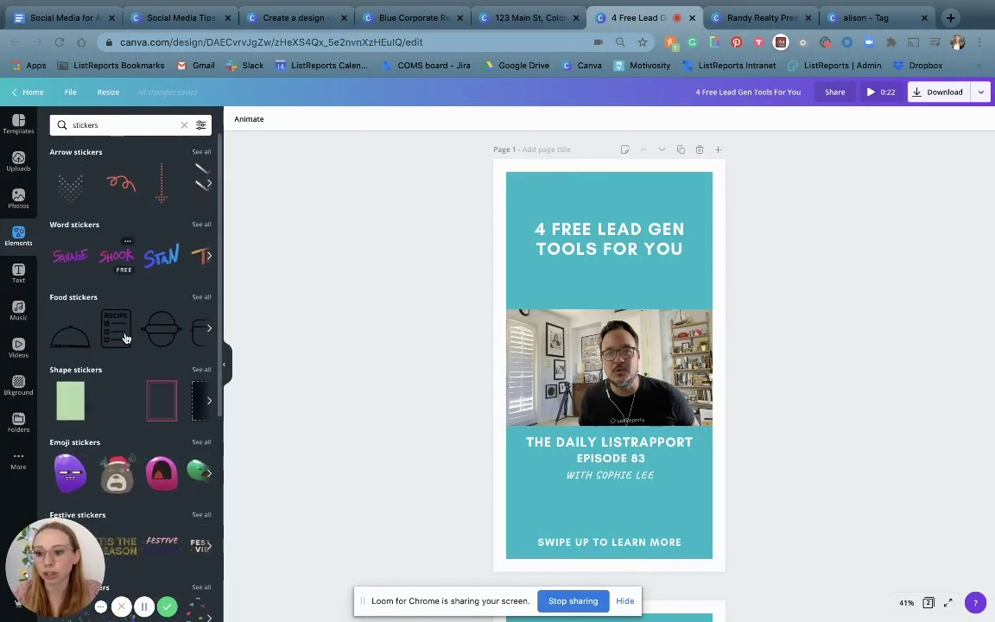
{"action": "scroll", "coordinate": [186, 181], "scroll_direction": "up", "scroll_amount": 1}
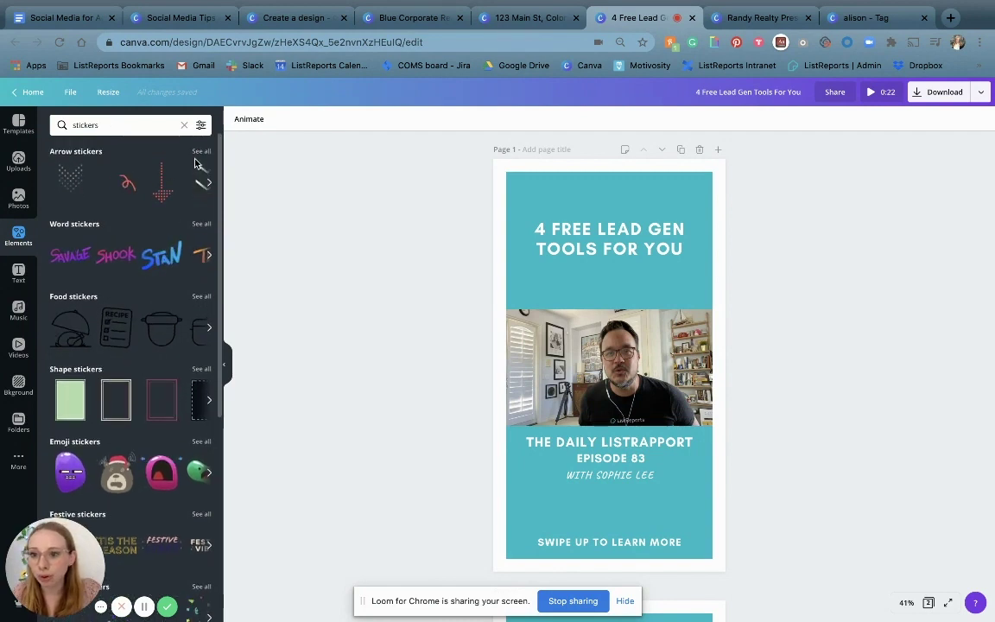
{"action": "left_click", "coordinate": [200, 152]}
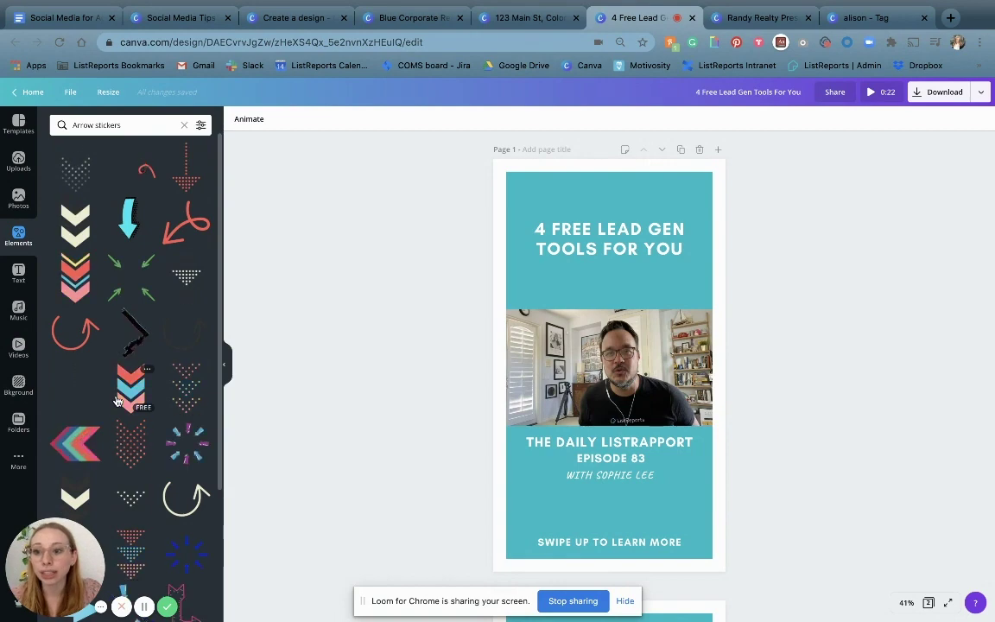
Add the outlined orange and white up-arrow sticker to page 1, shrink it and centre it just above "Swipe up to learn more"
{"action": "scroll", "coordinate": [118, 397], "scroll_direction": "down", "scroll_amount": 1}
{"action": "scroll", "coordinate": [117, 400], "scroll_direction": "down", "scroll_amount": 5}
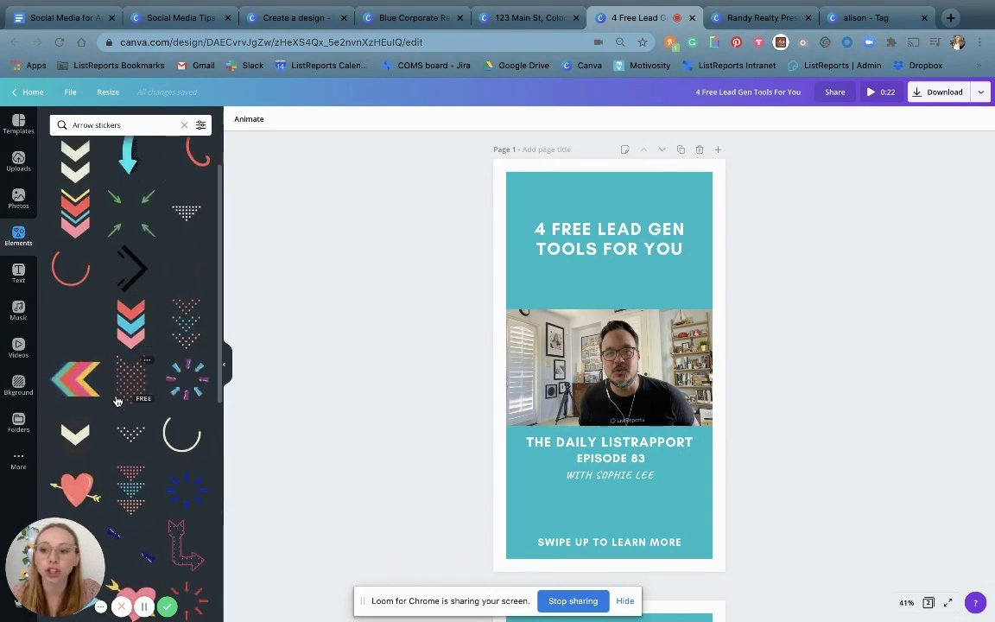
{"action": "scroll", "coordinate": [118, 401], "scroll_direction": "down", "scroll_amount": 3}
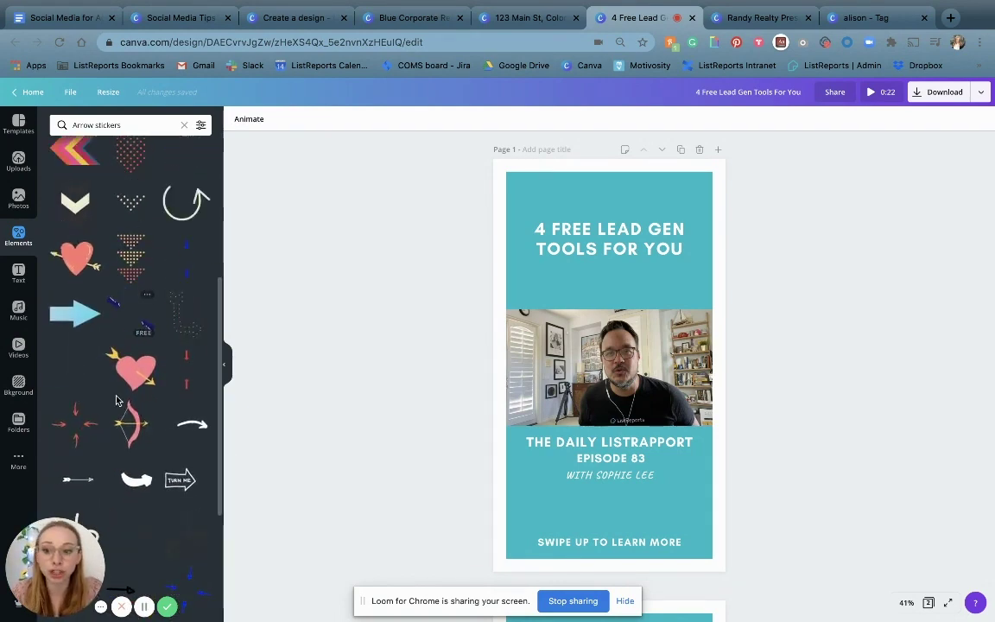
{"action": "scroll", "coordinate": [117, 401], "scroll_direction": "down", "scroll_amount": 3}
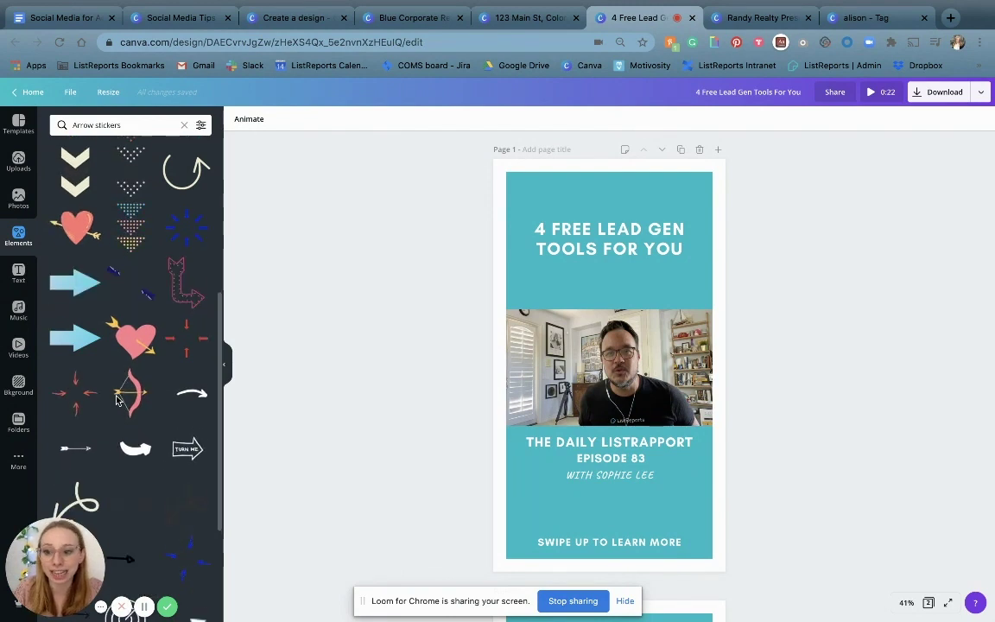
{"action": "scroll", "coordinate": [117, 401], "scroll_direction": "down", "scroll_amount": 7}
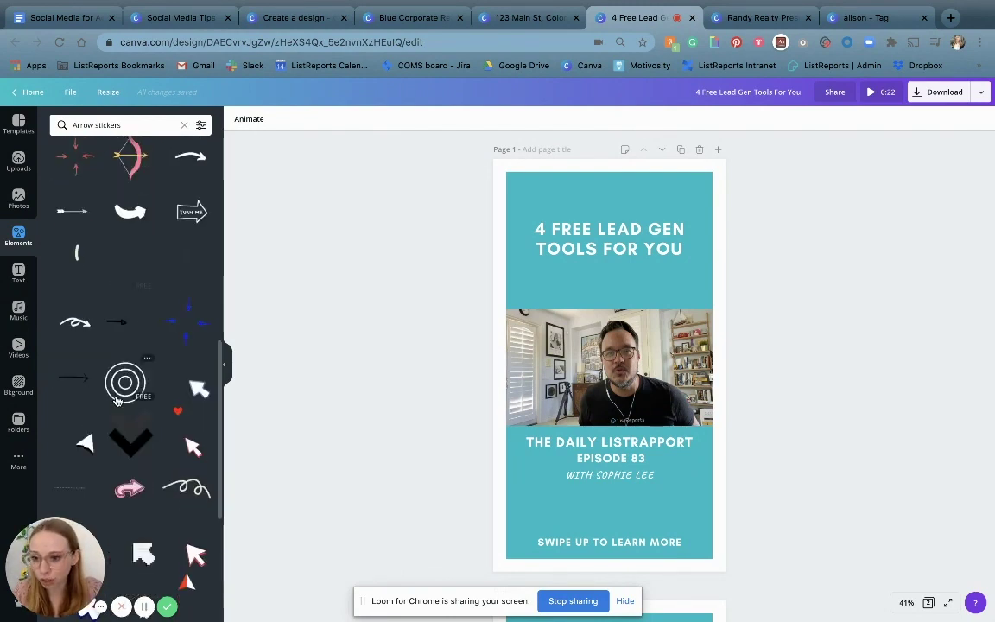
{"action": "scroll", "coordinate": [118, 402], "scroll_direction": "down", "scroll_amount": 4}
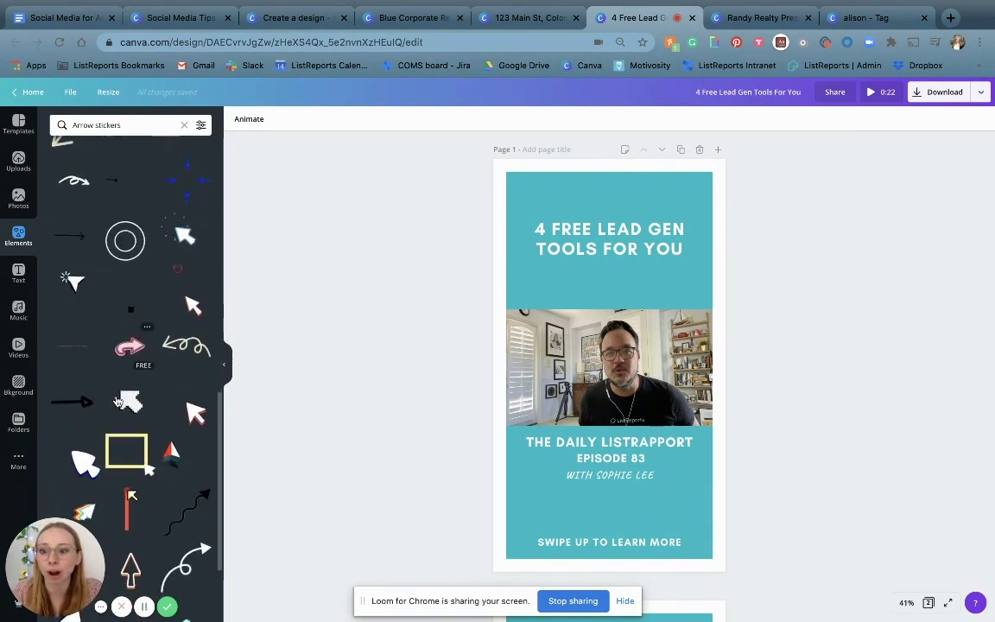
{"action": "scroll", "coordinate": [118, 401], "scroll_direction": "down", "scroll_amount": 2}
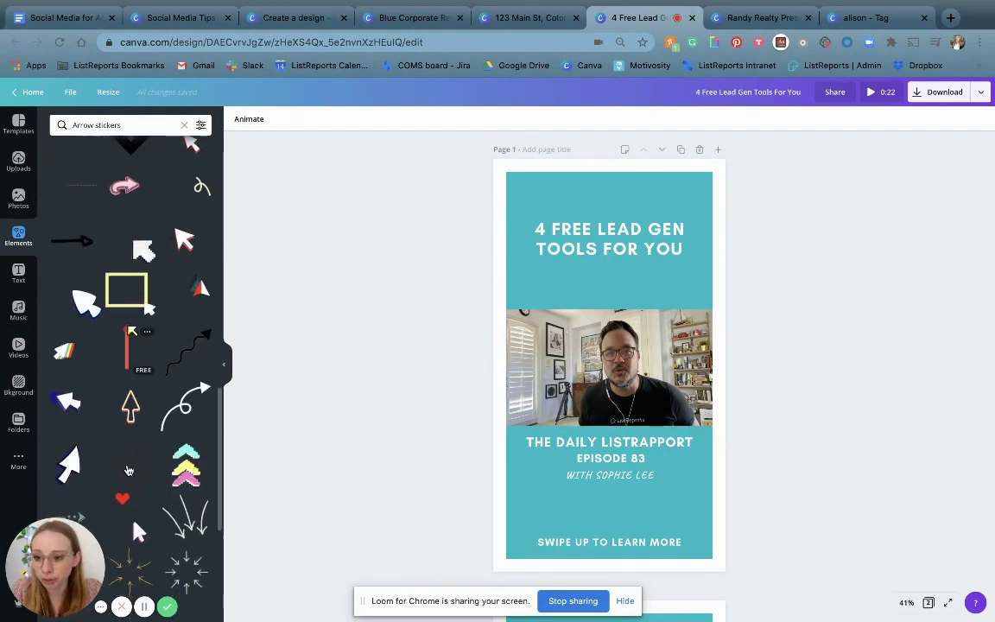
{"action": "left_click", "coordinate": [129, 413]}
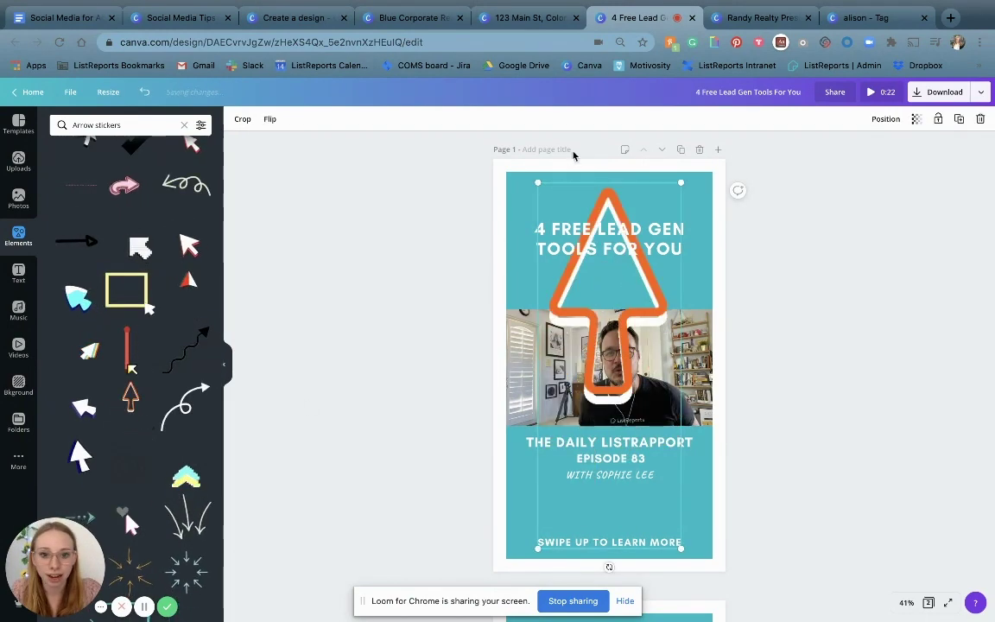
{"action": "left_click_drag", "start_coordinate": [542, 200], "coordinate": [612, 515]}
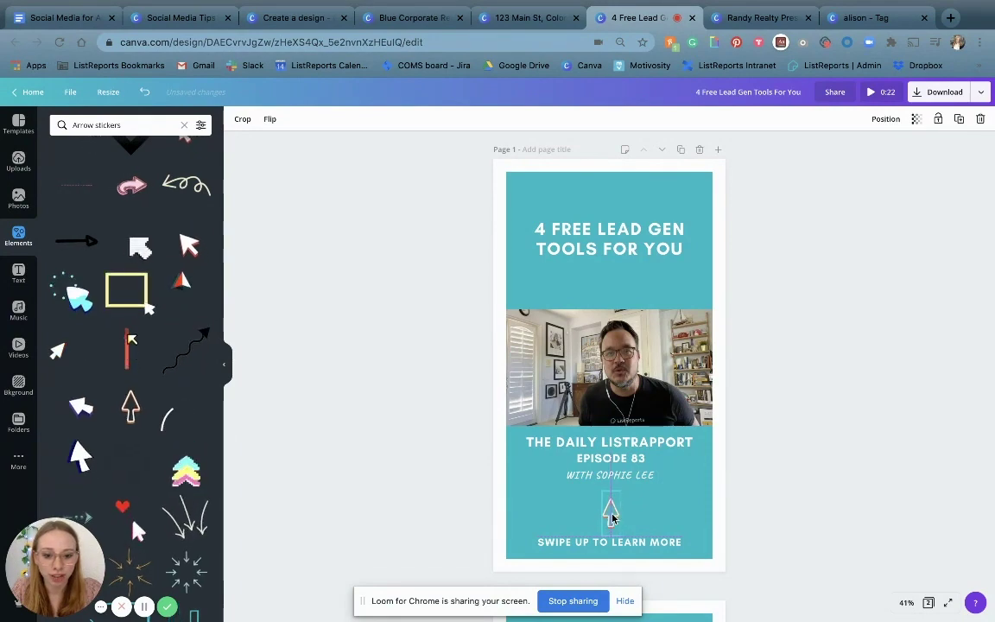
{"action": "left_click", "coordinate": [816, 515]}
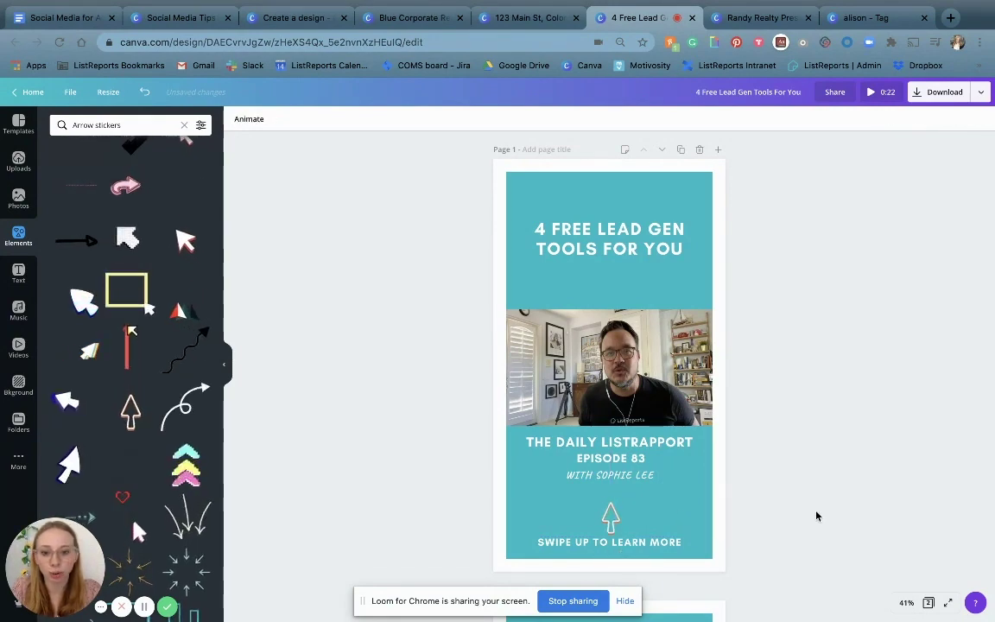
Download only page 2 of the story as an MP4 video
{"action": "scroll", "coordinate": [816, 515], "scroll_direction": "down", "scroll_amount": 5}
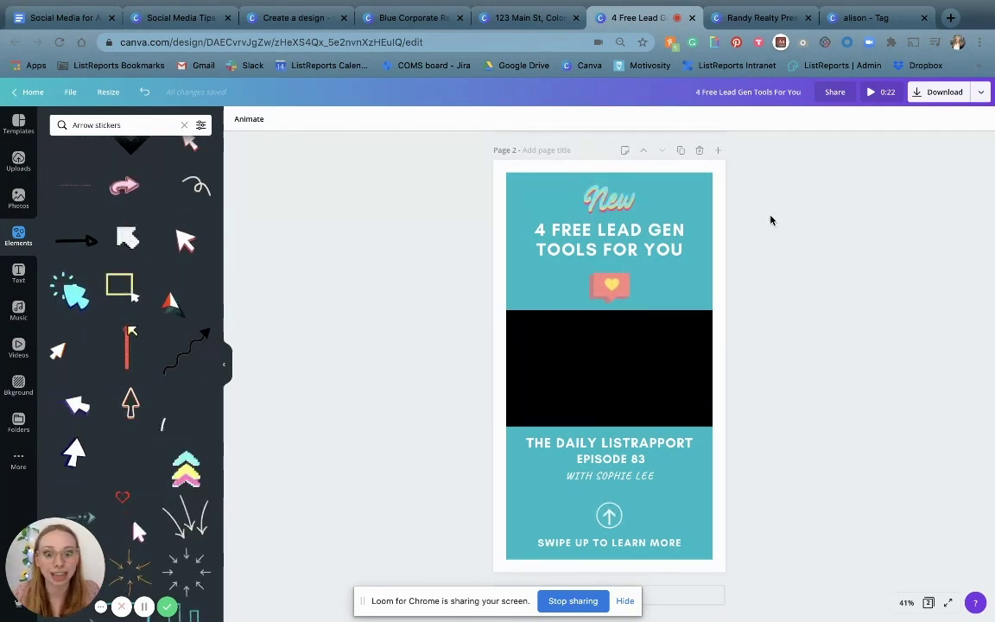
{"action": "scroll", "coordinate": [771, 218], "scroll_direction": "up", "scroll_amount": 1}
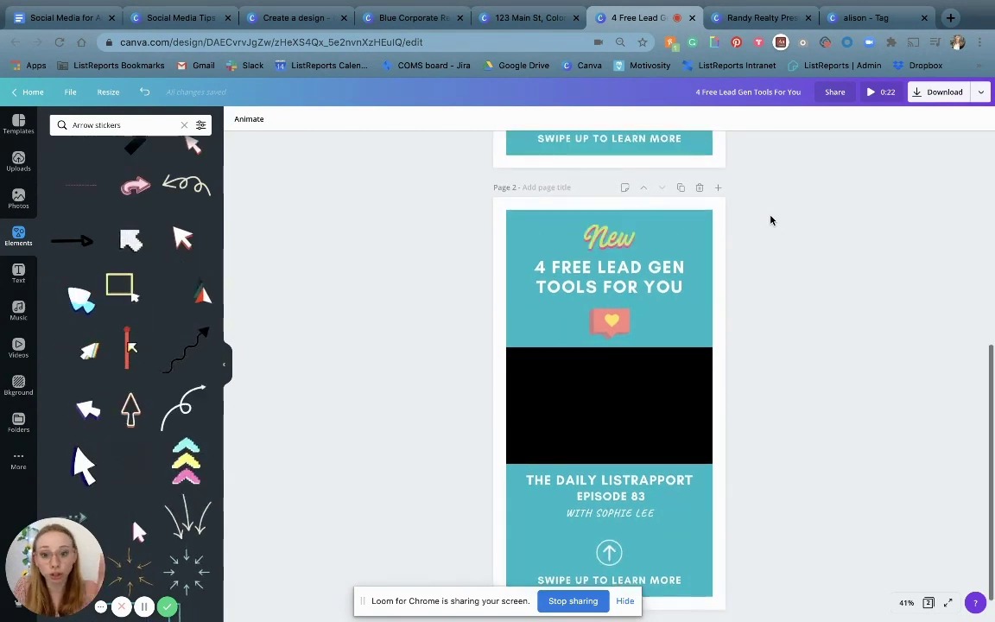
{"action": "left_click", "coordinate": [922, 93]}
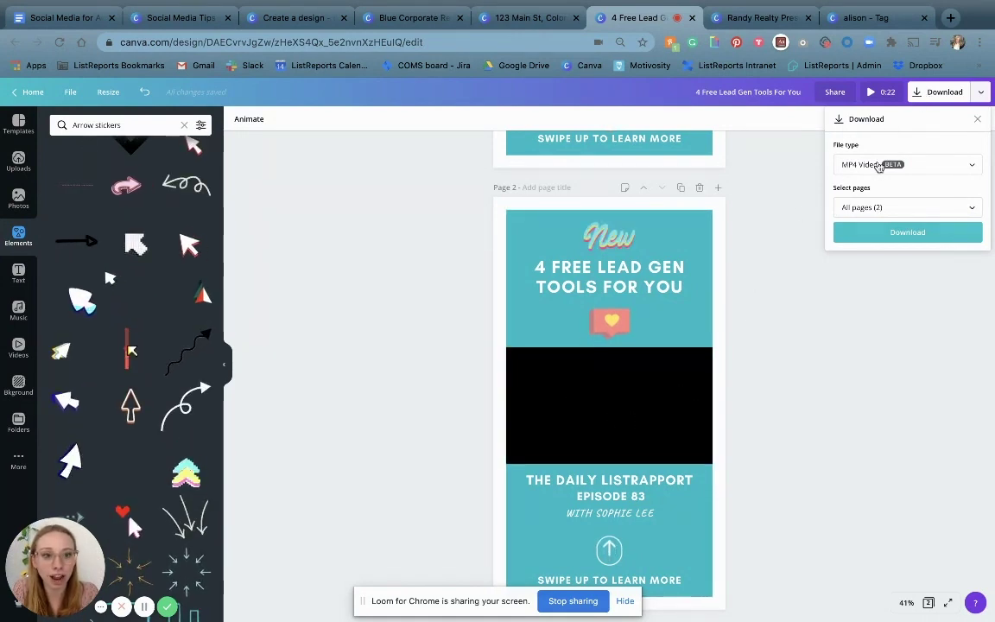
{"action": "left_click", "coordinate": [862, 207]}
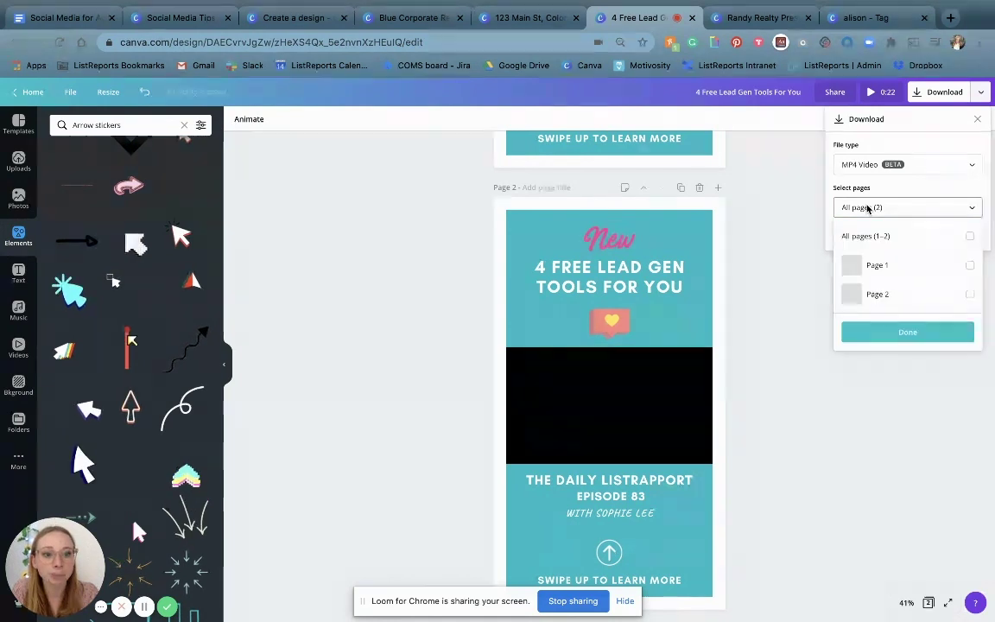
{"action": "left_click", "coordinate": [867, 295]}
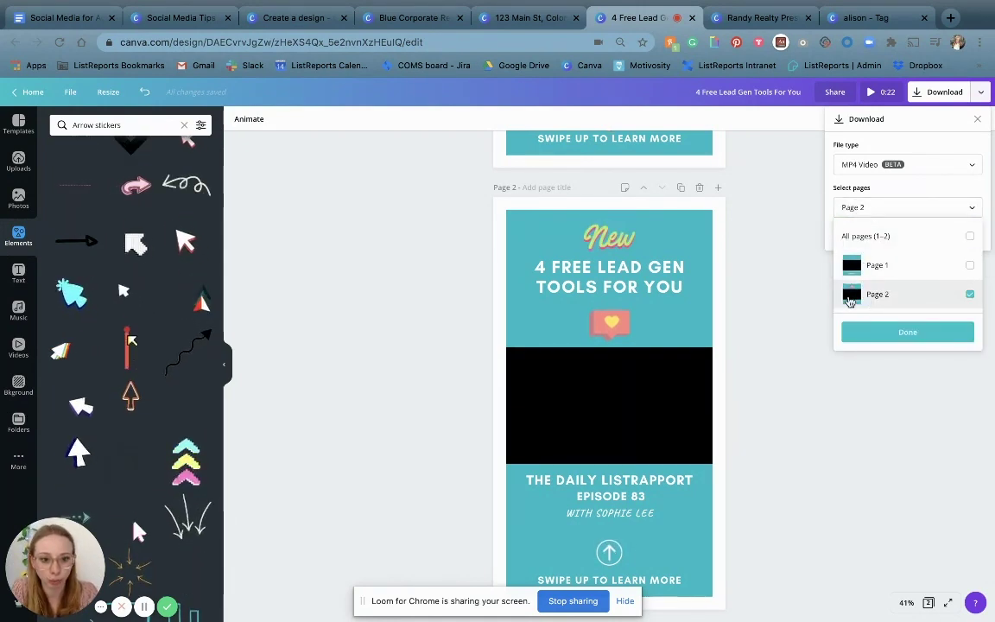
{"action": "left_click", "coordinate": [864, 331]}
{"action": "left_click", "coordinate": [872, 231]}
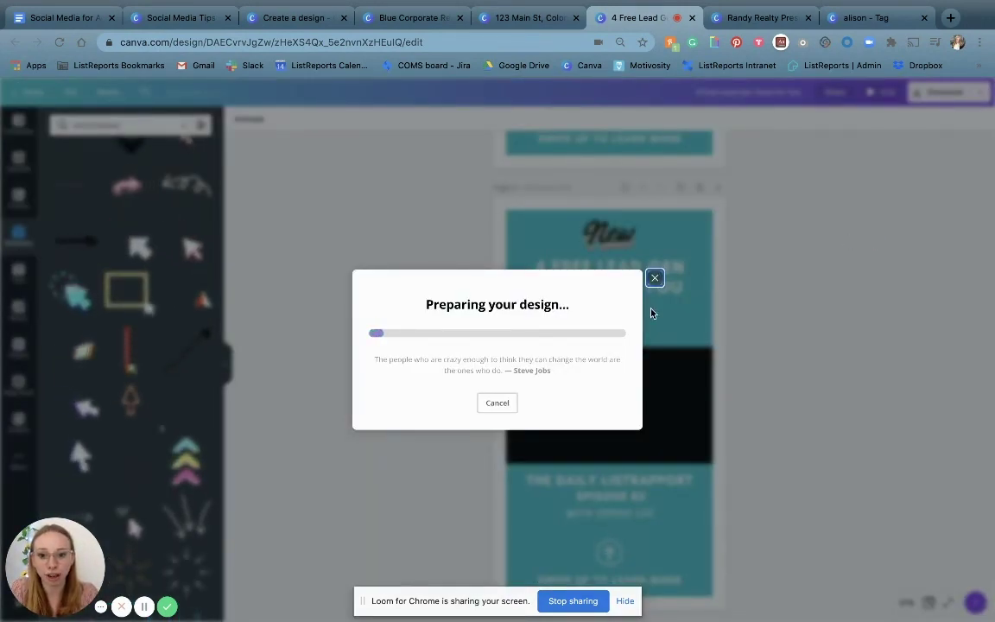
Cancel the design download in progress and switch to the Randy Realty Presents design
{"action": "left_click", "coordinate": [496, 404]}
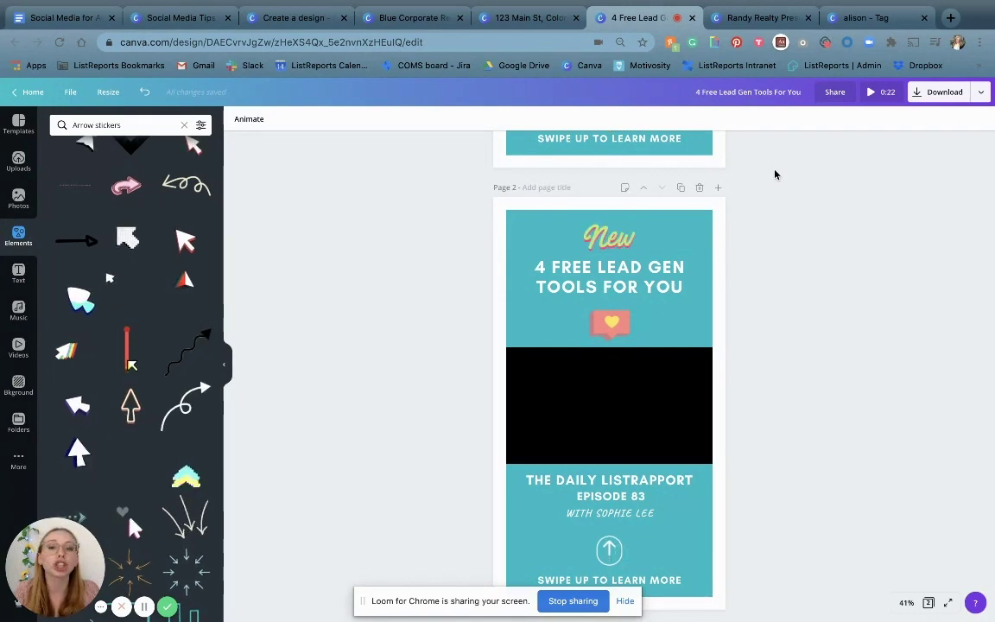
{"action": "left_click", "coordinate": [764, 18]}
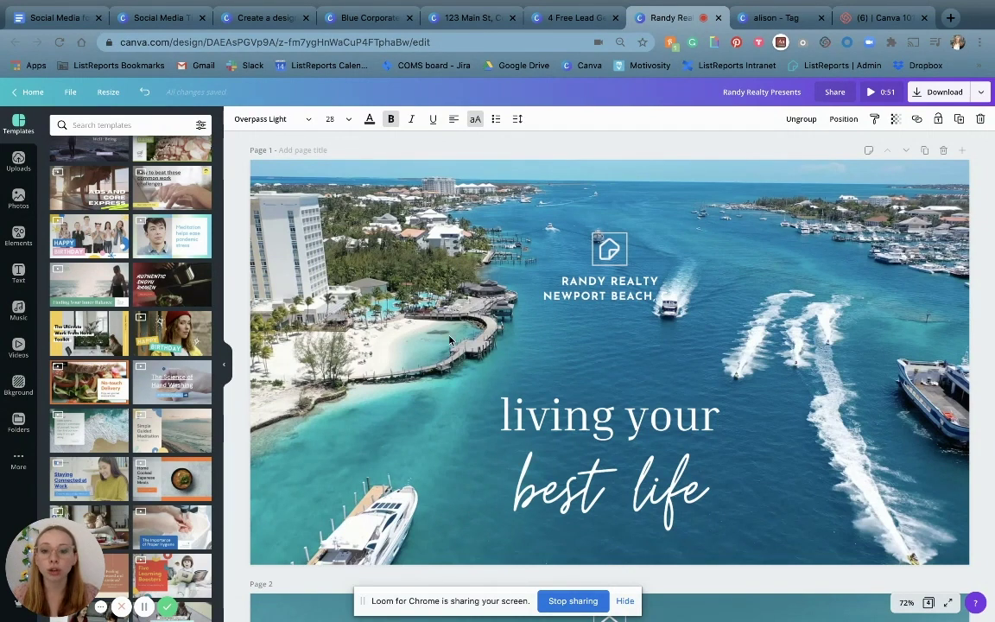
Preview the background videos on pages 1 and 2 of the Randy Realty presentation, pausing each one
{"action": "left_click", "coordinate": [605, 358]}
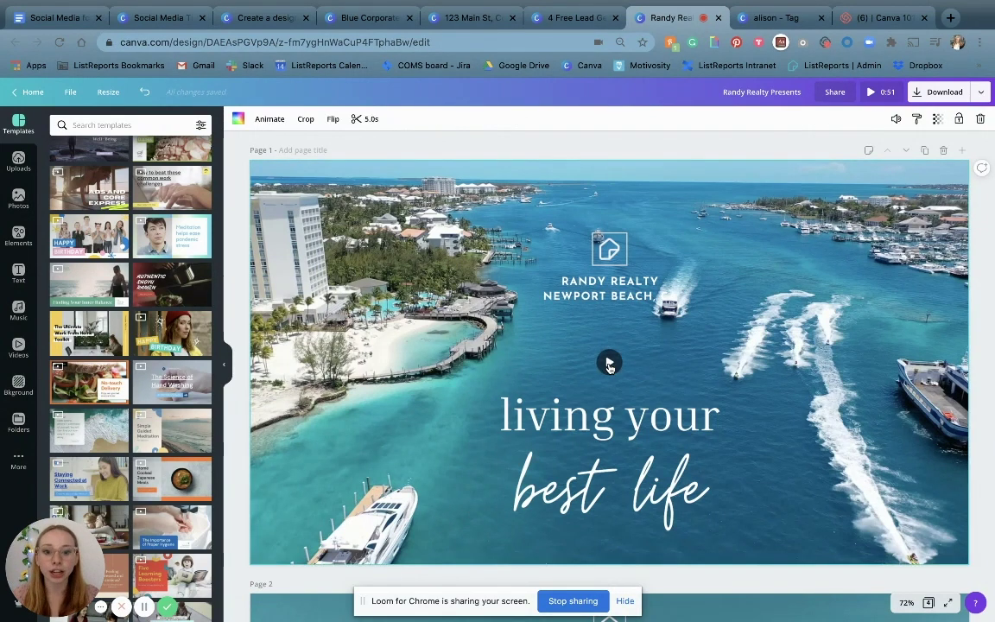
{"action": "left_click", "coordinate": [609, 363]}
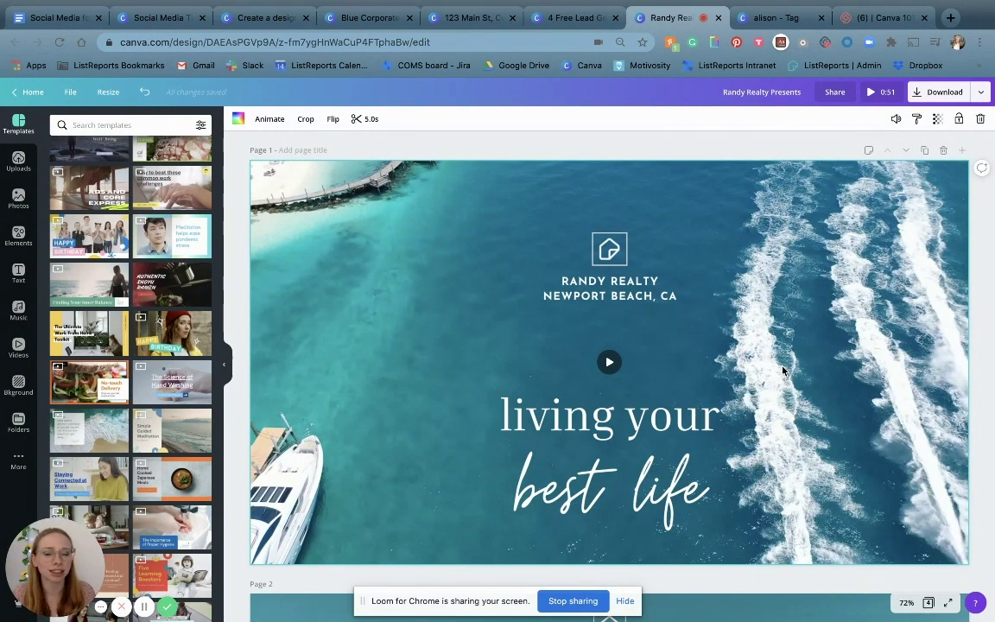
{"action": "scroll", "coordinate": [783, 372], "scroll_direction": "down", "scroll_amount": 5}
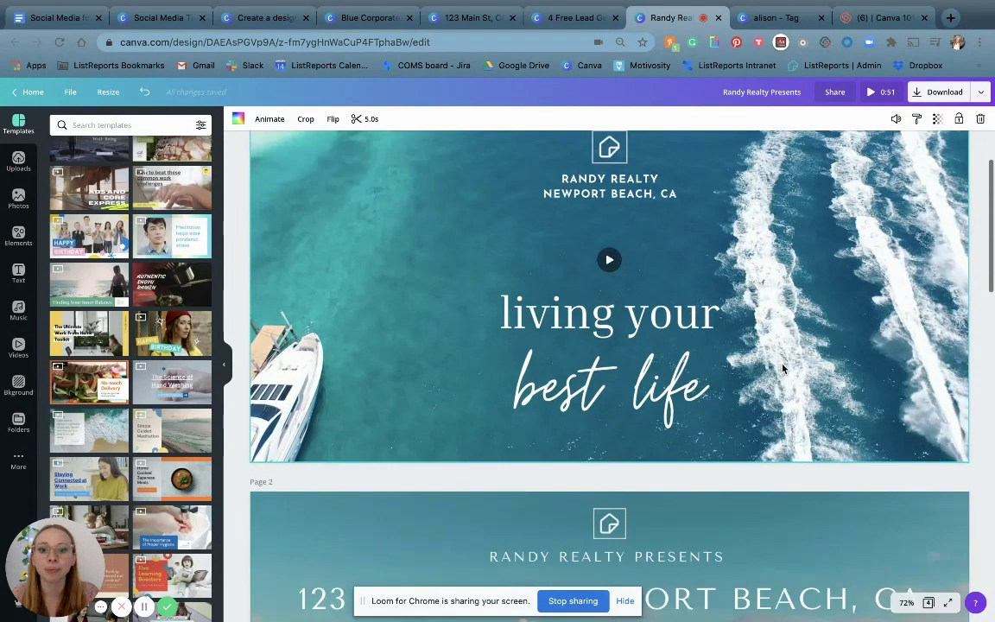
{"action": "scroll", "coordinate": [783, 370], "scroll_direction": "down", "scroll_amount": 2}
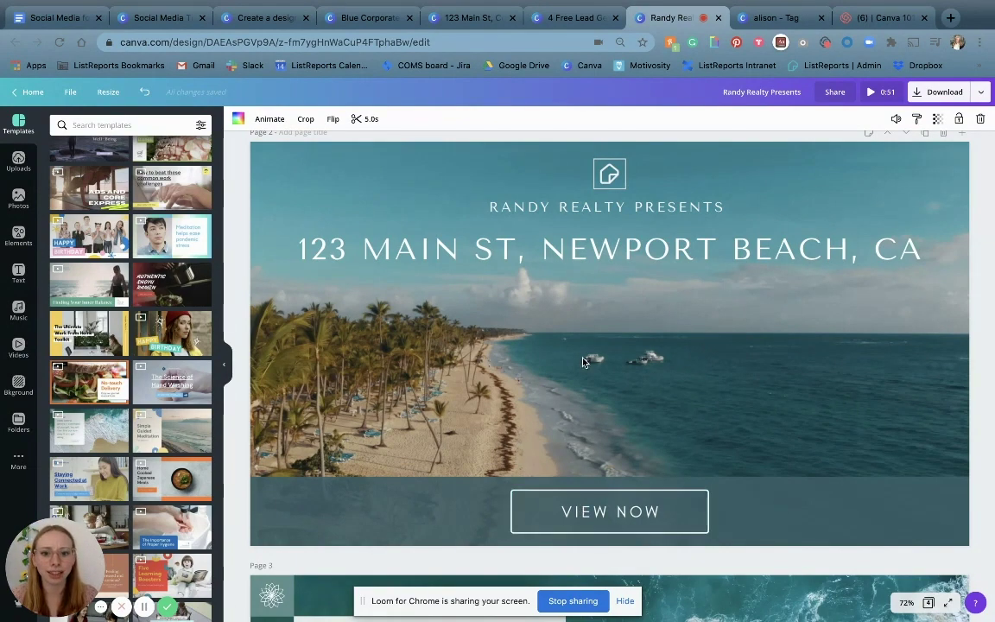
{"action": "left_click", "coordinate": [609, 344]}
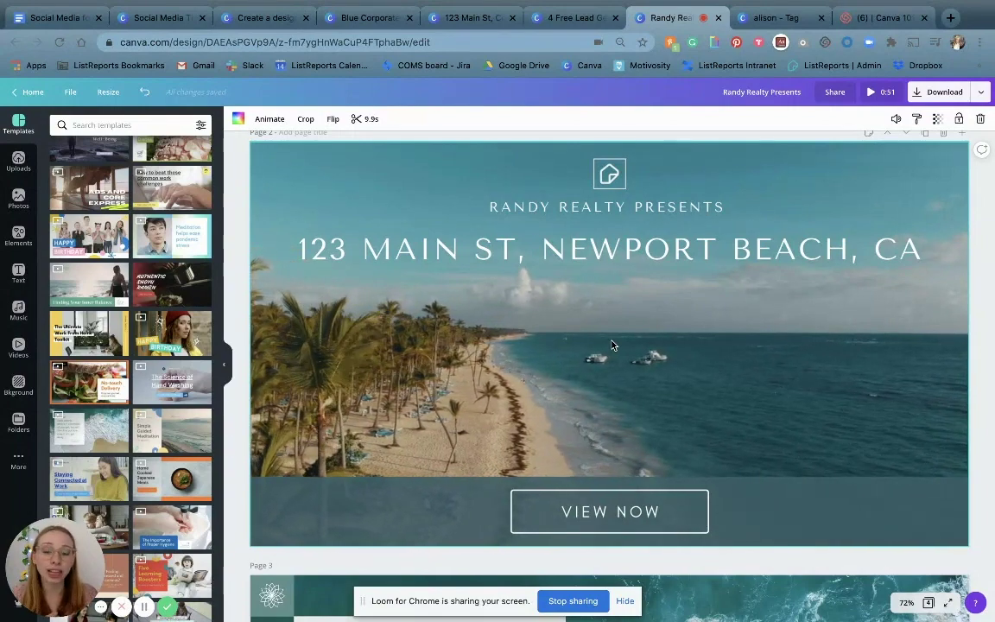
{"action": "left_click", "coordinate": [609, 345]}
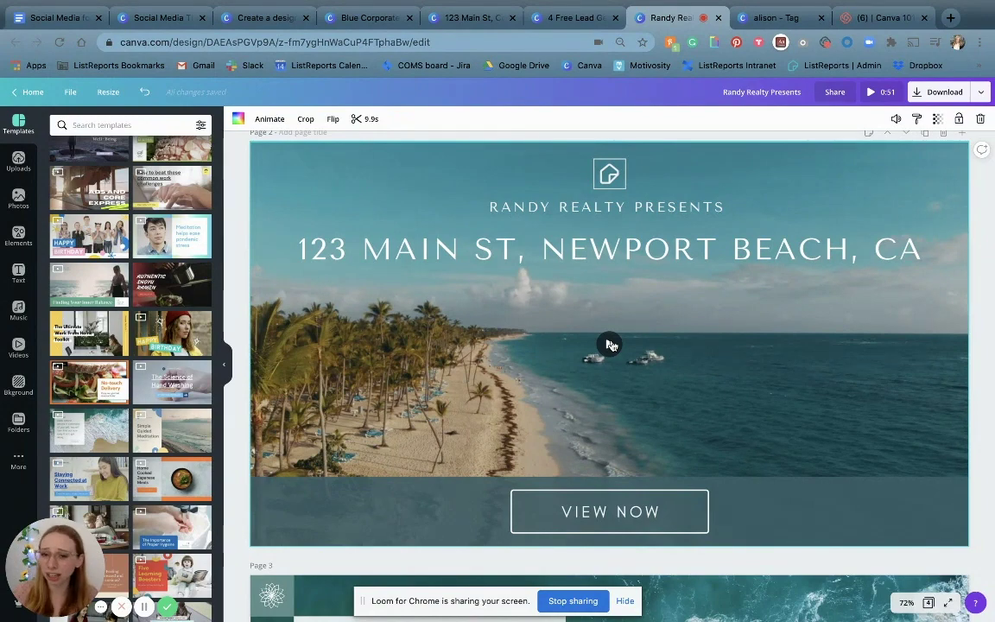
Look over page 3 and play the typing-hands background video on page 4
{"action": "scroll", "coordinate": [610, 346], "scroll_direction": "down", "scroll_amount": 5}
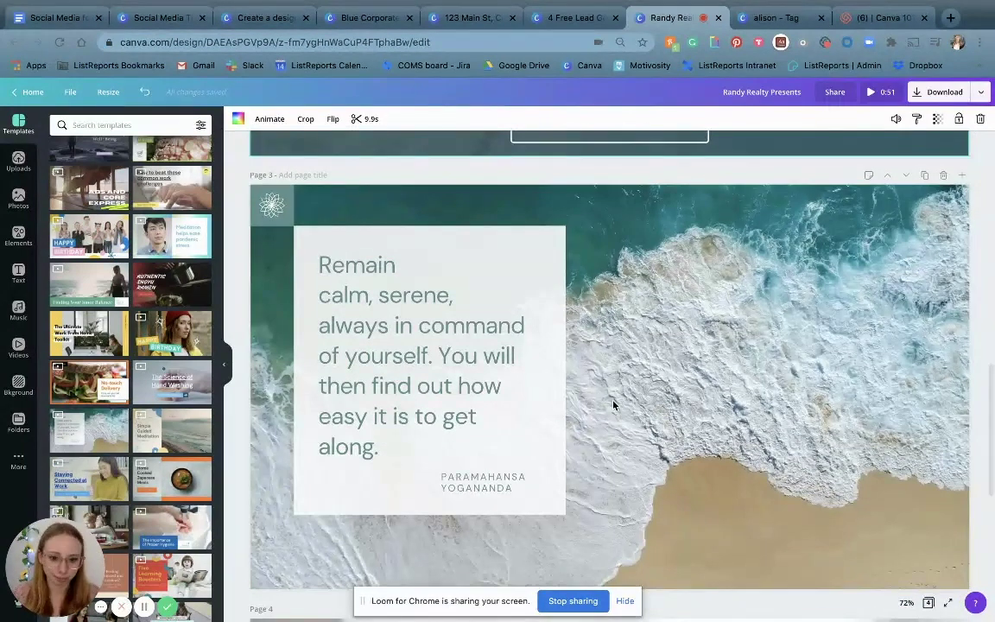
{"action": "scroll", "coordinate": [613, 403], "scroll_direction": "down", "scroll_amount": 3}
{"action": "scroll", "coordinate": [613, 404], "scroll_direction": "down", "scroll_amount": 2}
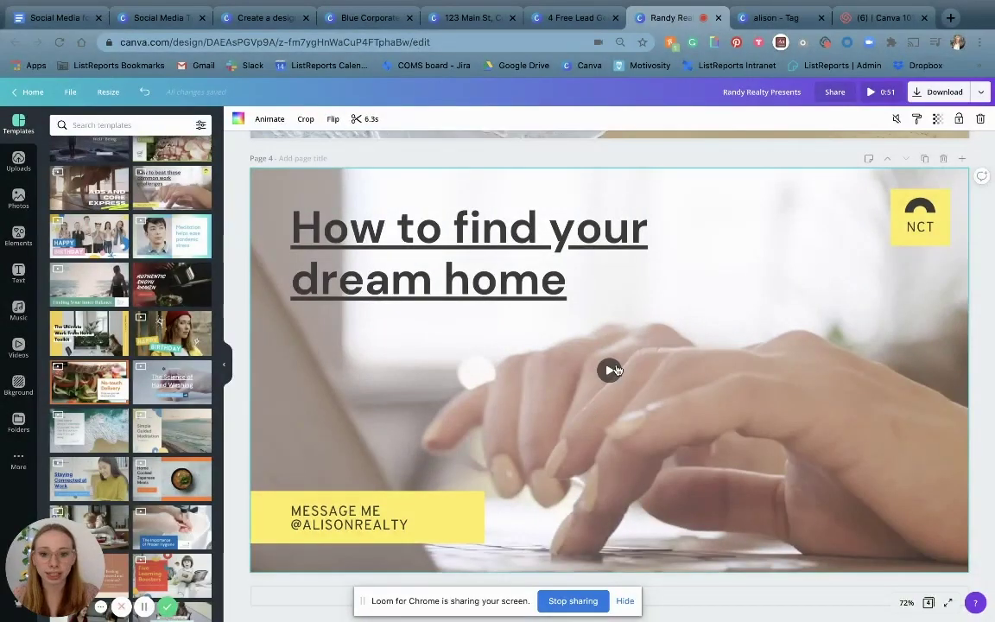
{"action": "left_click", "coordinate": [610, 369]}
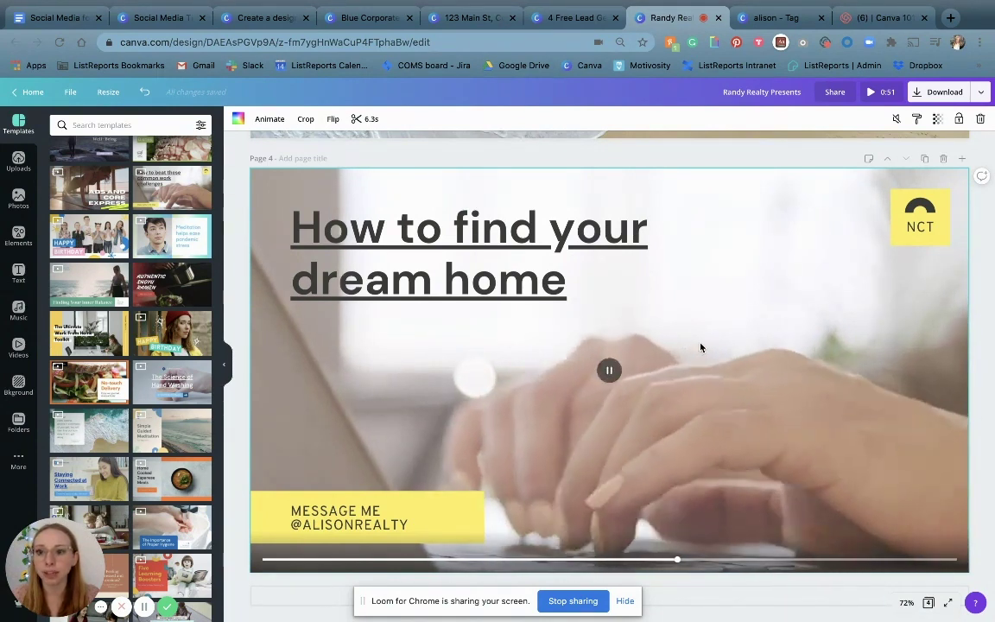
Replace the headline on page 4 with "Need help selling your home? I can help!"
{"action": "left_click", "coordinate": [470, 229]}
{"action": "left_click", "coordinate": [476, 236]}
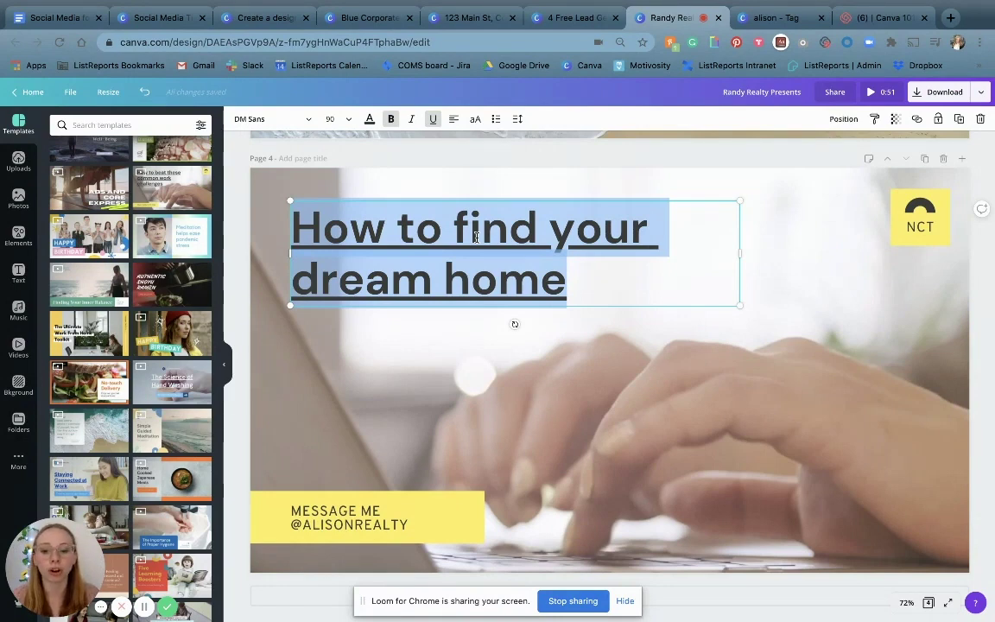
{"action": "type", "text": "Need "}
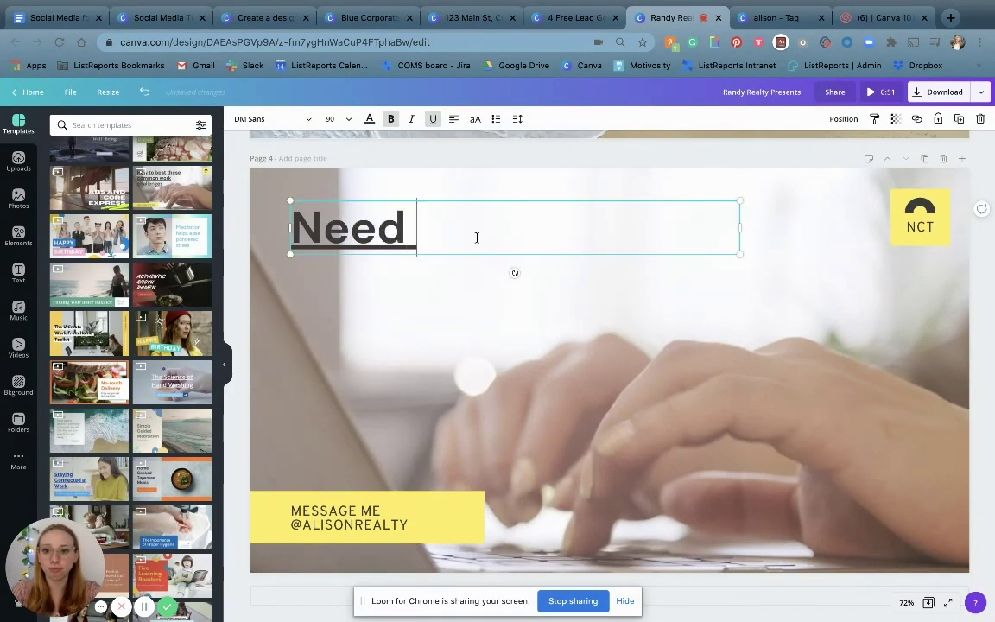
{"action": "type", "text": "help sell"}
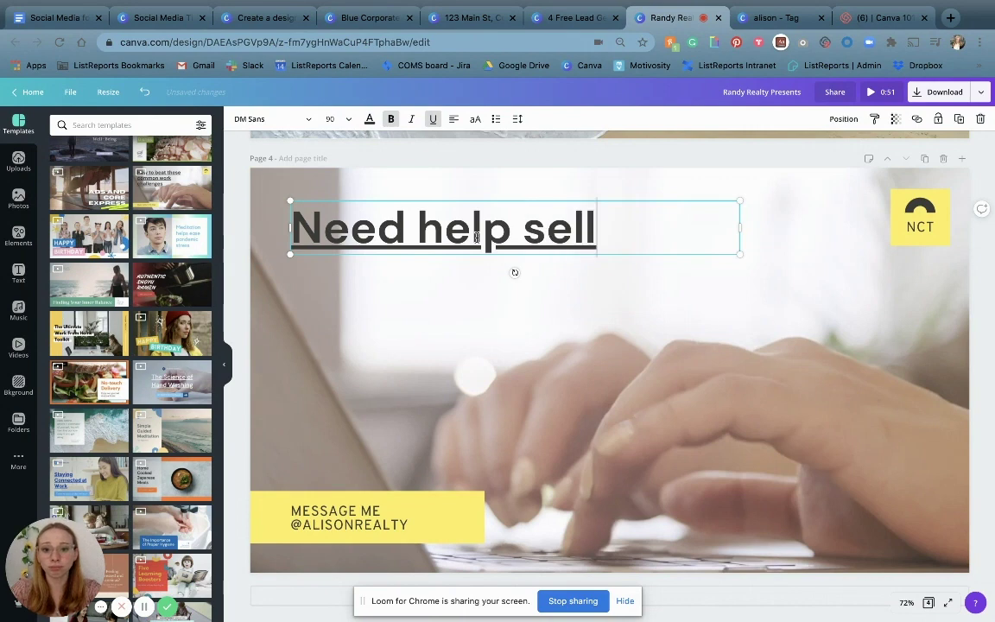
{"action": "type", "text": "ing your home,"}
{"action": "key", "text": "BackSpace"}
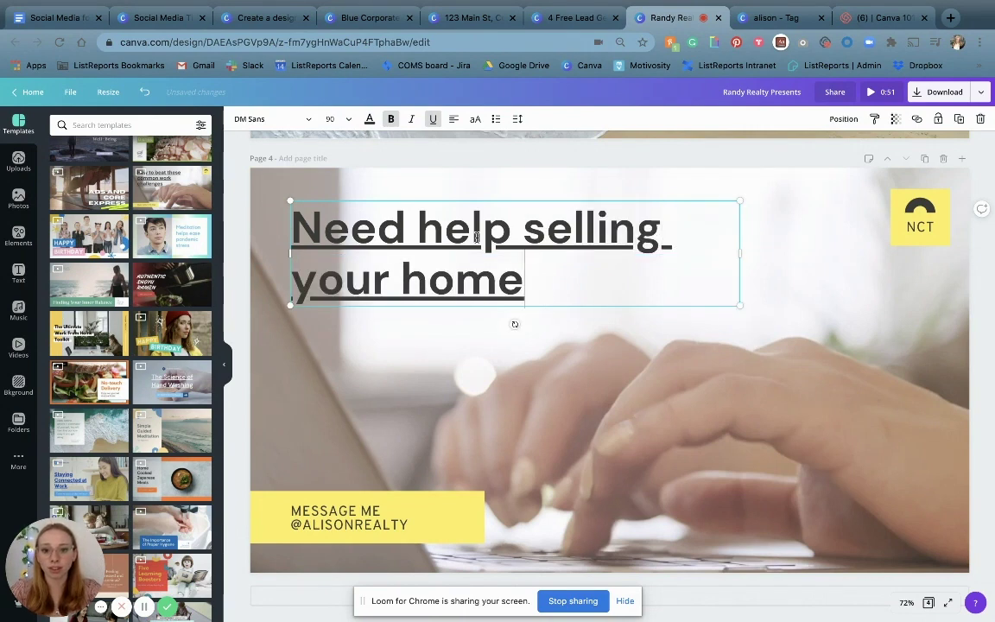
{"action": "type", "text": "? I can help!"}
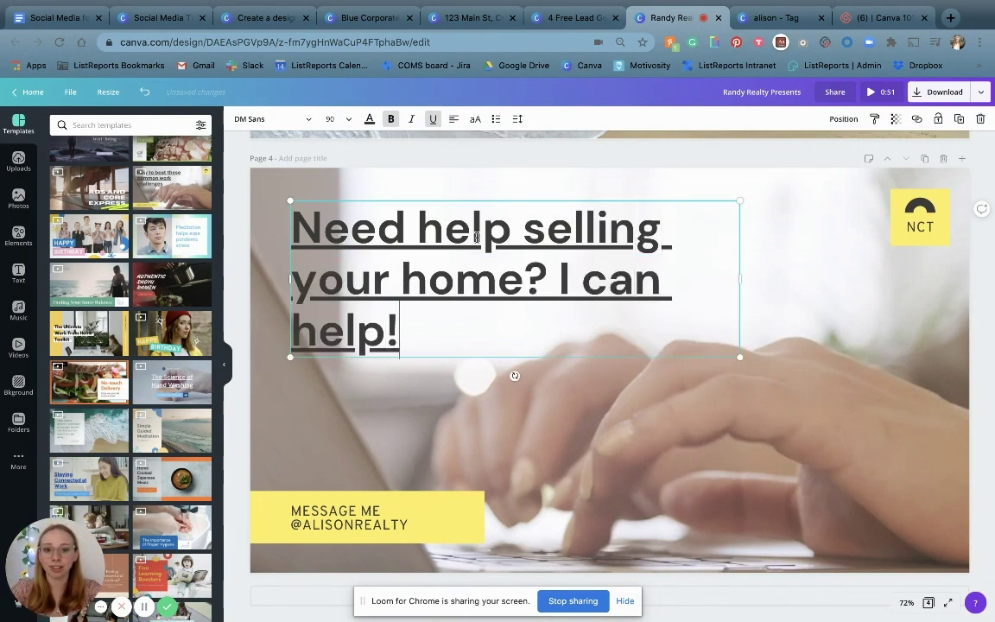
{"action": "left_click", "coordinate": [649, 391]}
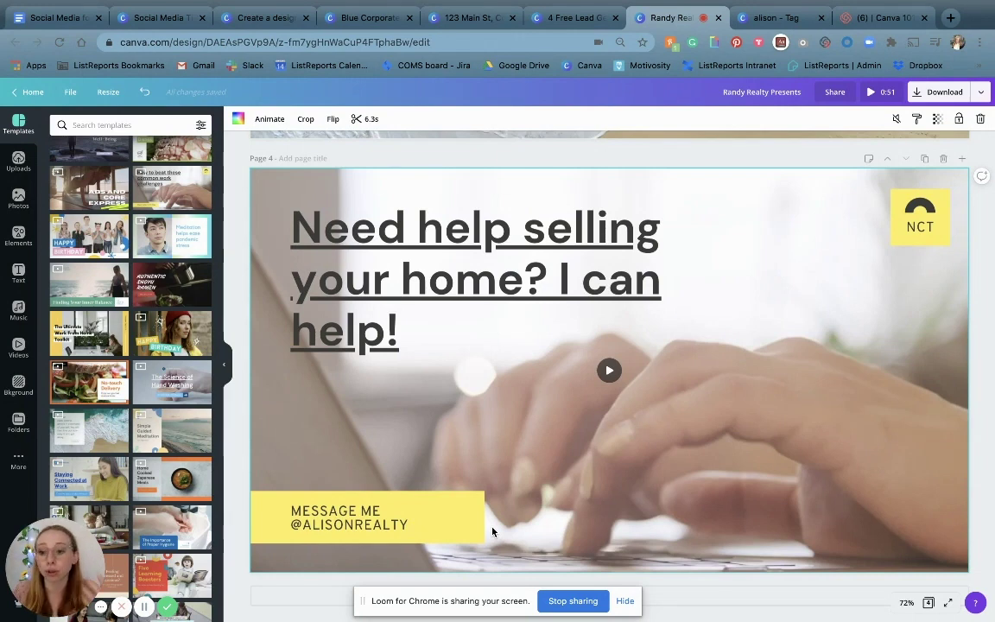
Replace page 4 with the Eaglewood Realty cover page of the Grey Minimalism Real Estate Residential Slideshow Video template and preview its villa video
{"action": "scroll", "coordinate": [179, 449], "scroll_direction": "down", "scroll_amount": 3}
{"action": "left_click", "coordinate": [179, 450]}
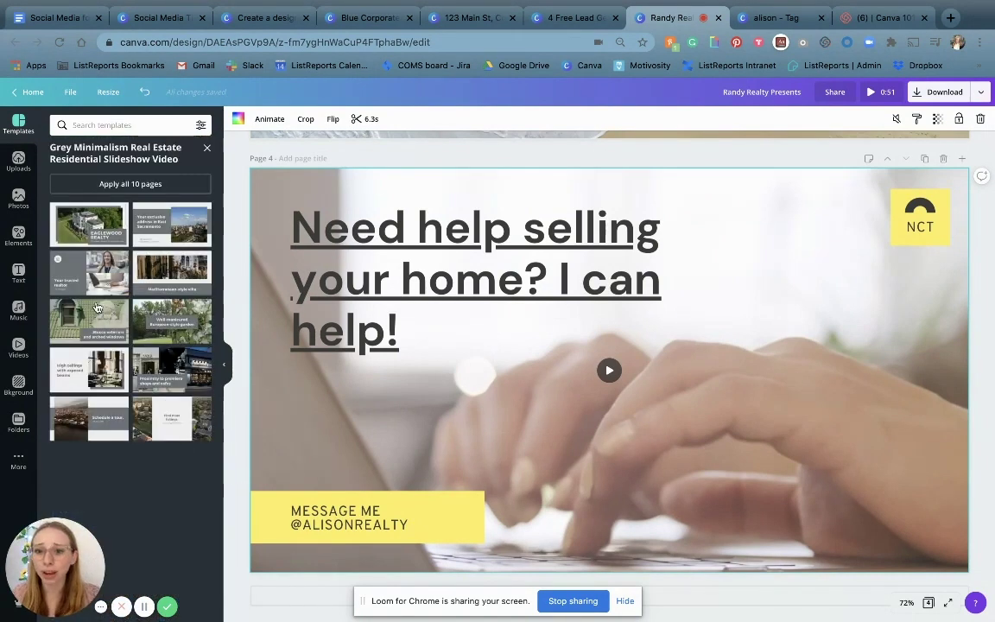
{"action": "left_click", "coordinate": [83, 229]}
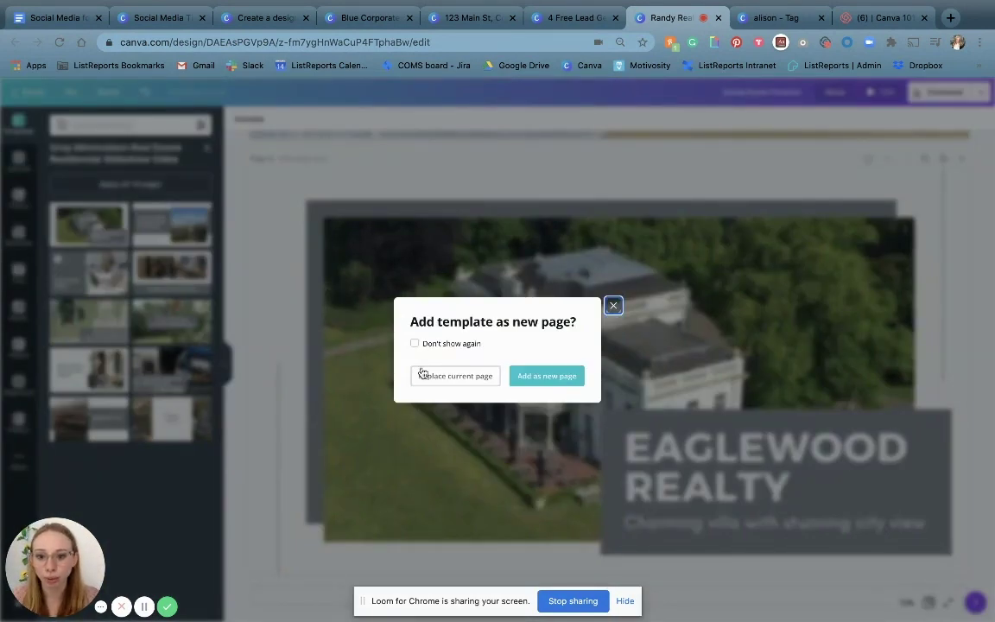
{"action": "left_click", "coordinate": [421, 372]}
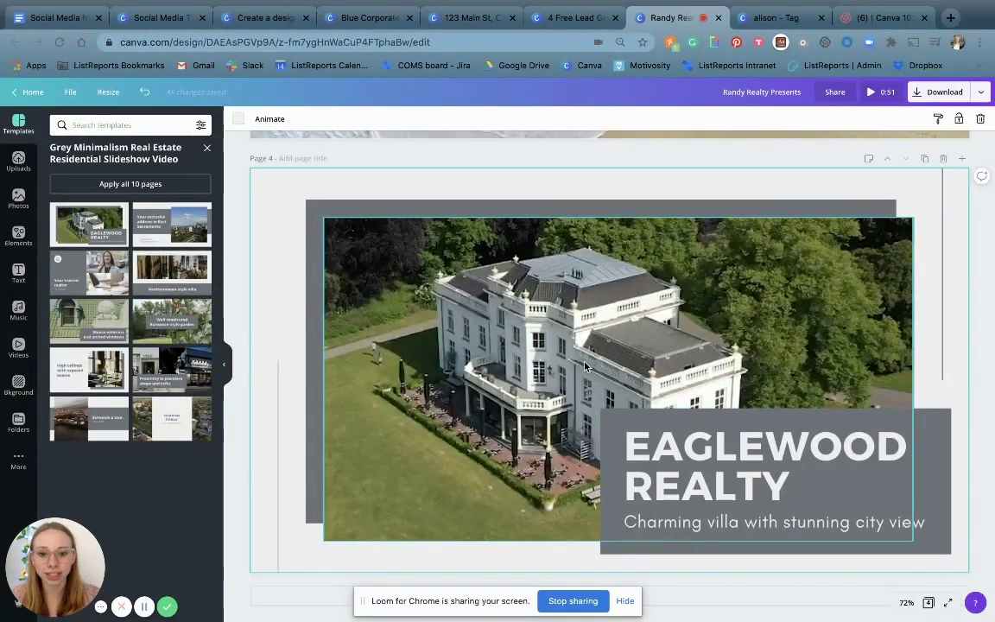
{"action": "left_click", "coordinate": [620, 378]}
{"action": "left_click", "coordinate": [620, 377]}
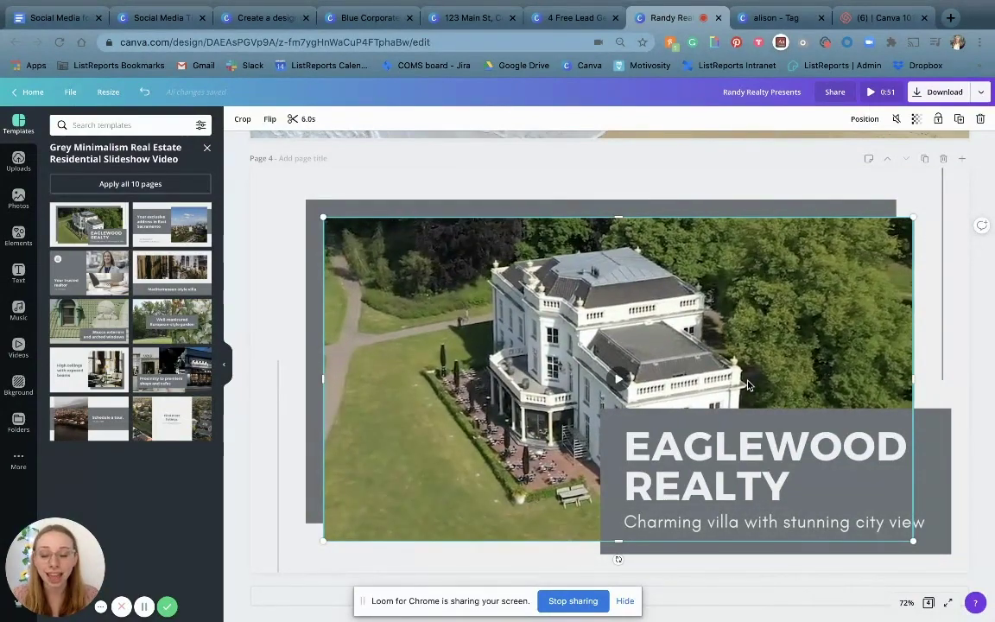
Recolour the Eaglewood Realty caption box and the rectangle behind the villa video with the turquoise brand colour
{"action": "left_click", "coordinate": [650, 422]}
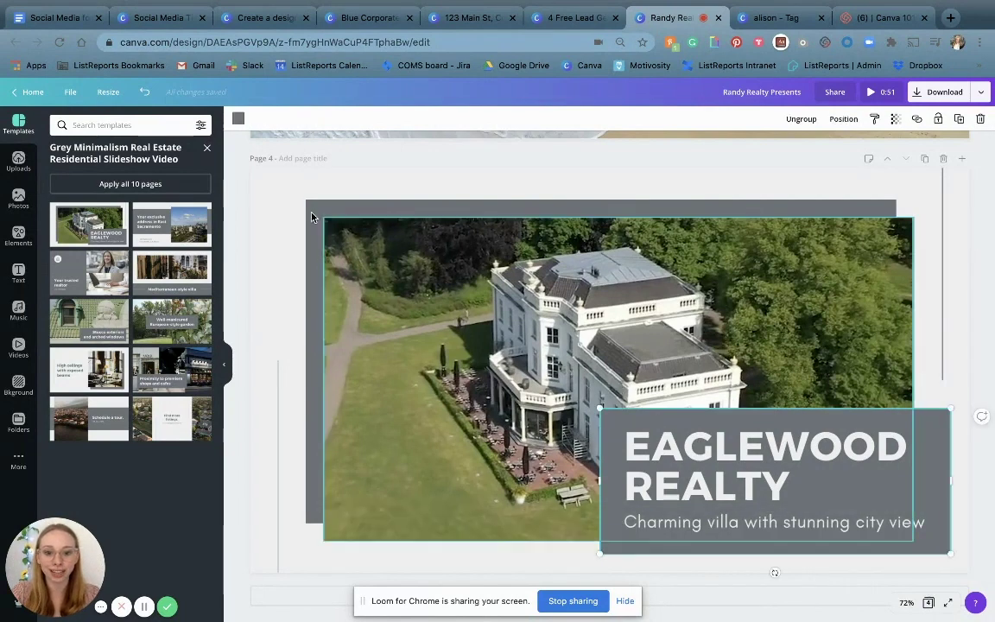
{"action": "left_click", "coordinate": [236, 119]}
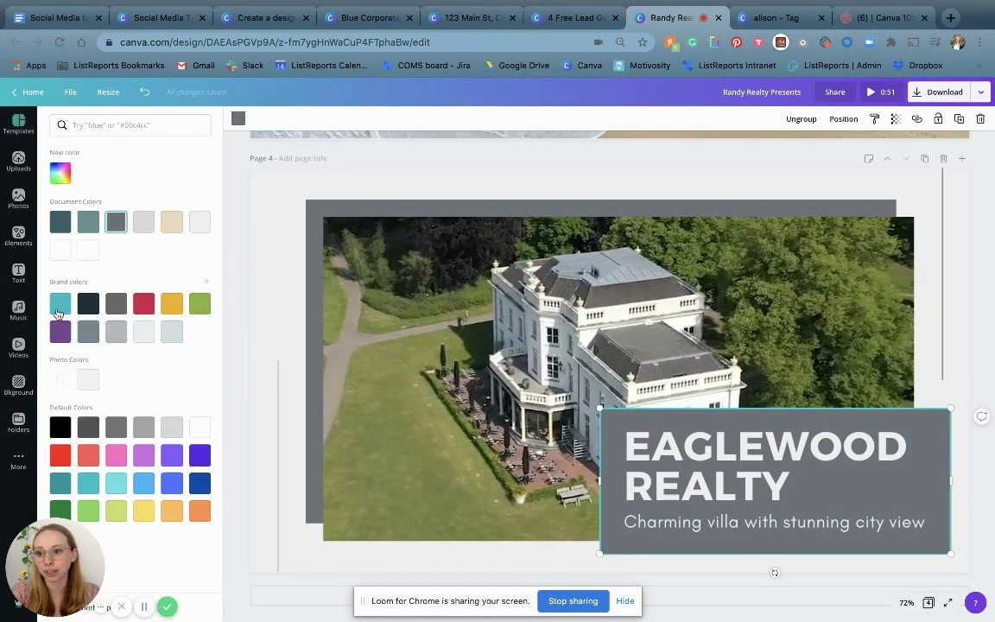
{"action": "left_click", "coordinate": [61, 303]}
{"action": "left_click", "coordinate": [310, 216]}
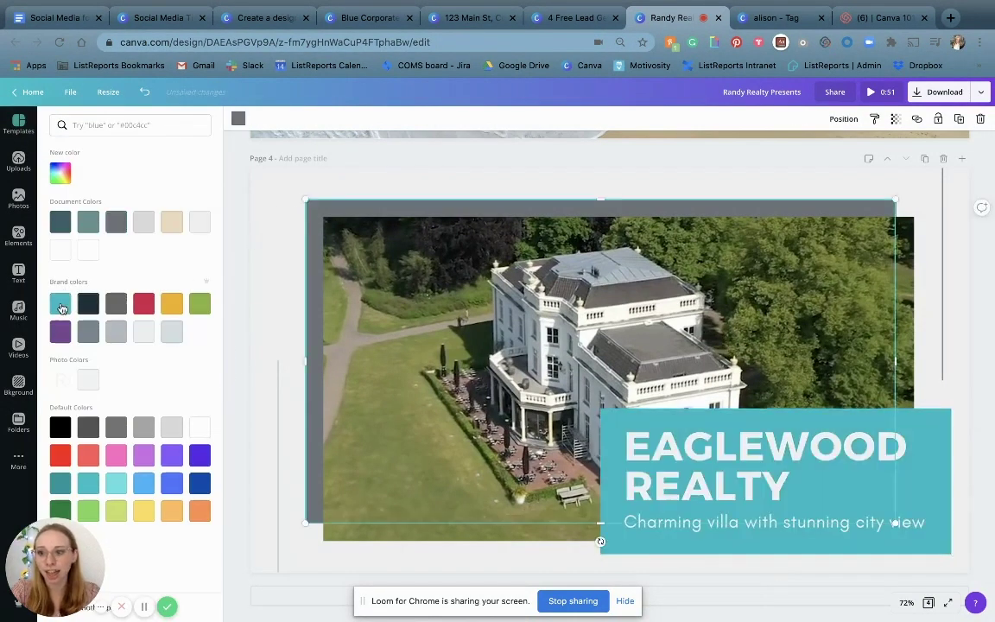
{"action": "left_click", "coordinate": [60, 303]}
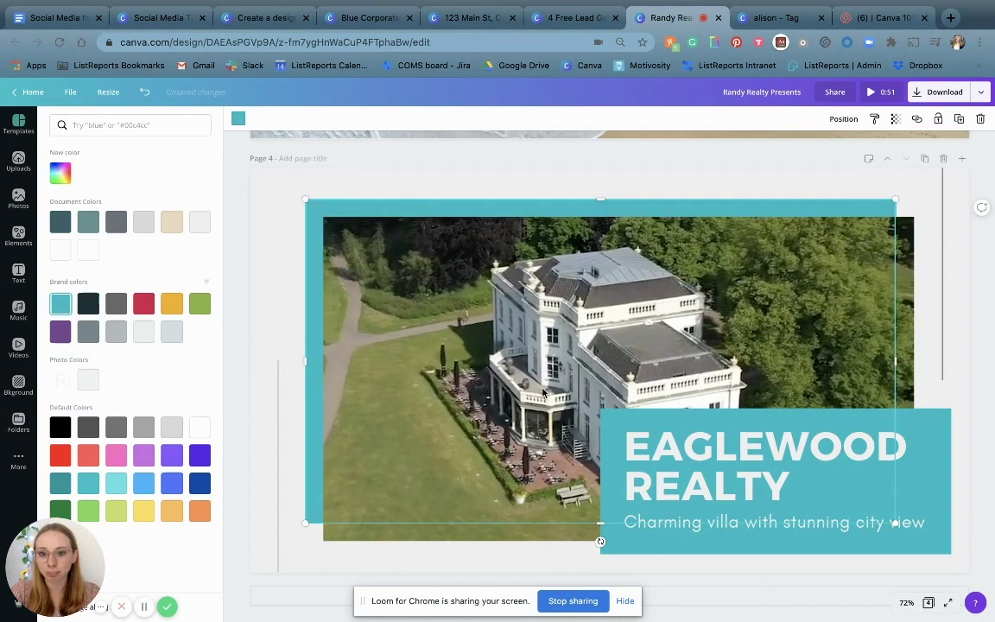
{"action": "left_click", "coordinate": [977, 372]}
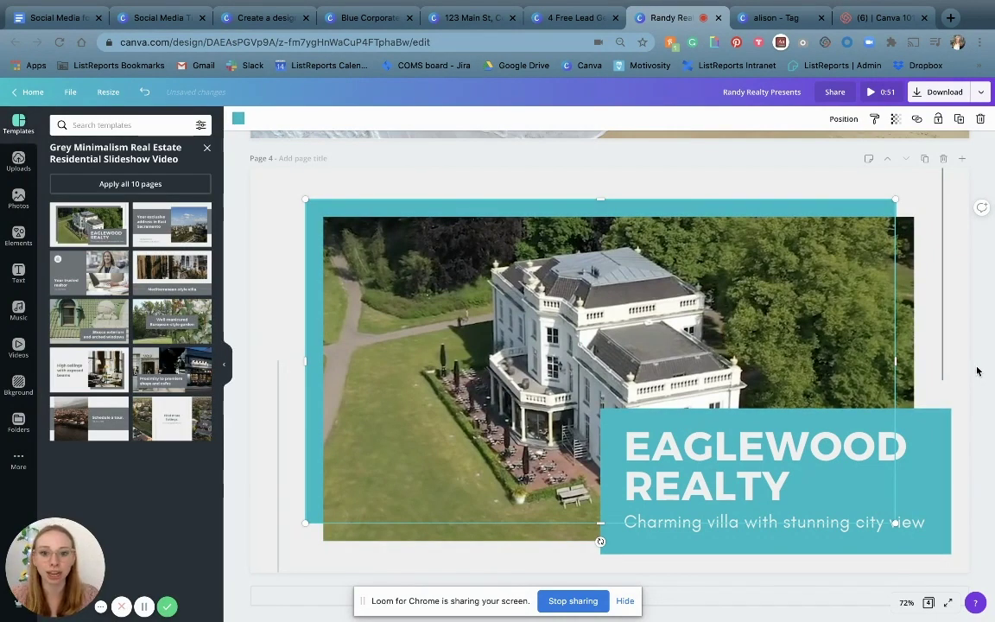